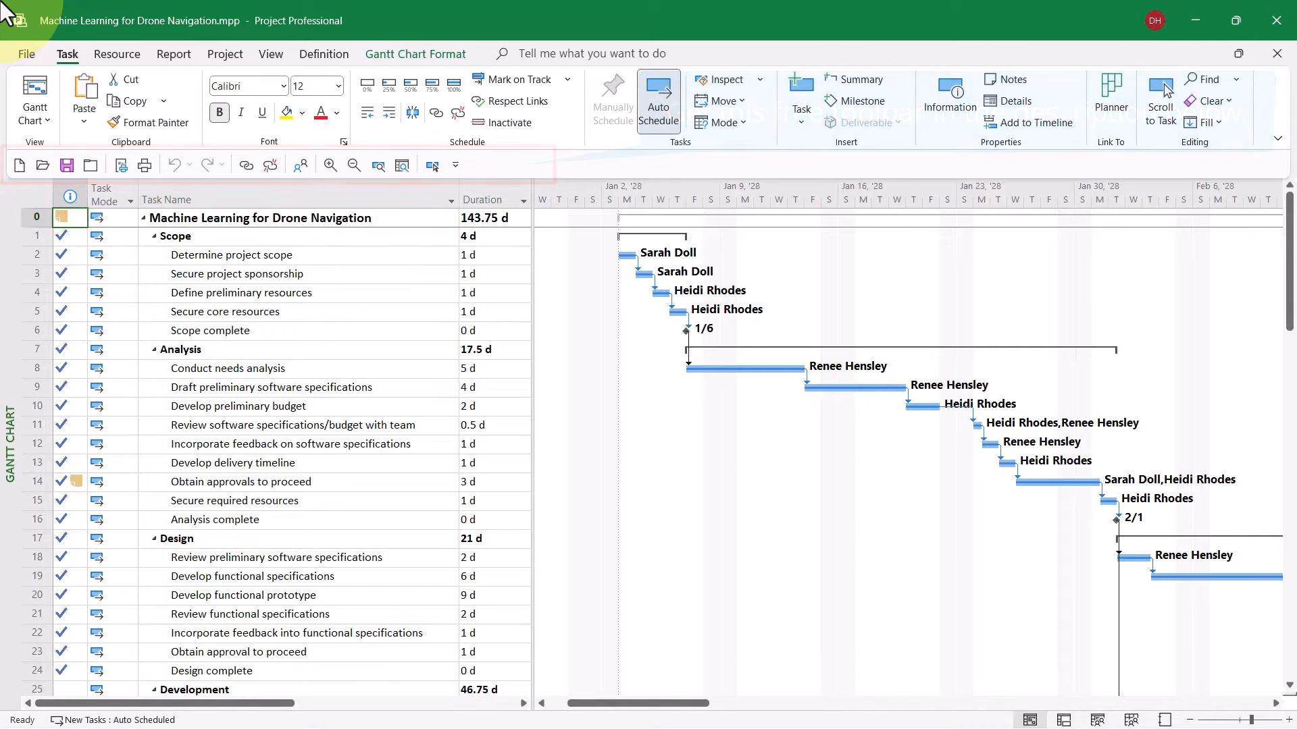
- Switch to the Tracking Gantt view and apply the Variance table to it
{"action": "left_click", "coordinate": [42, 120]}
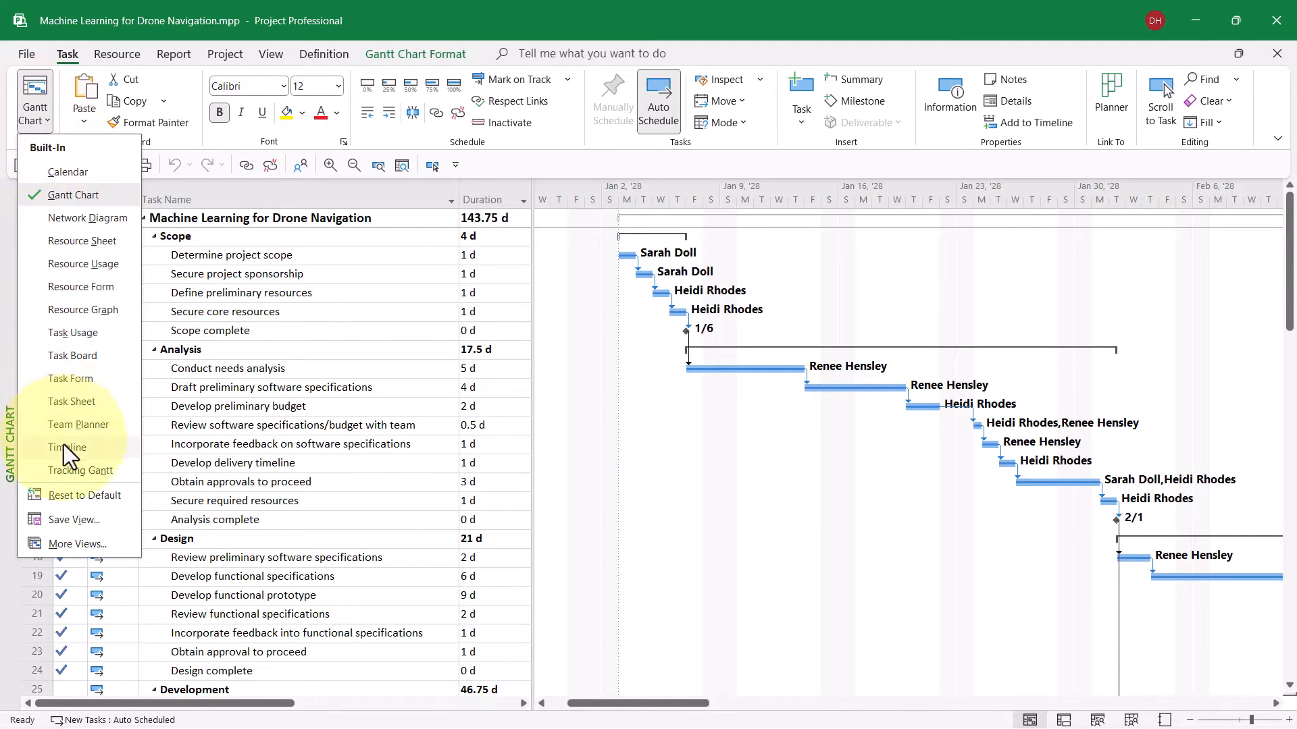
{"action": "left_click", "coordinate": [80, 470]}
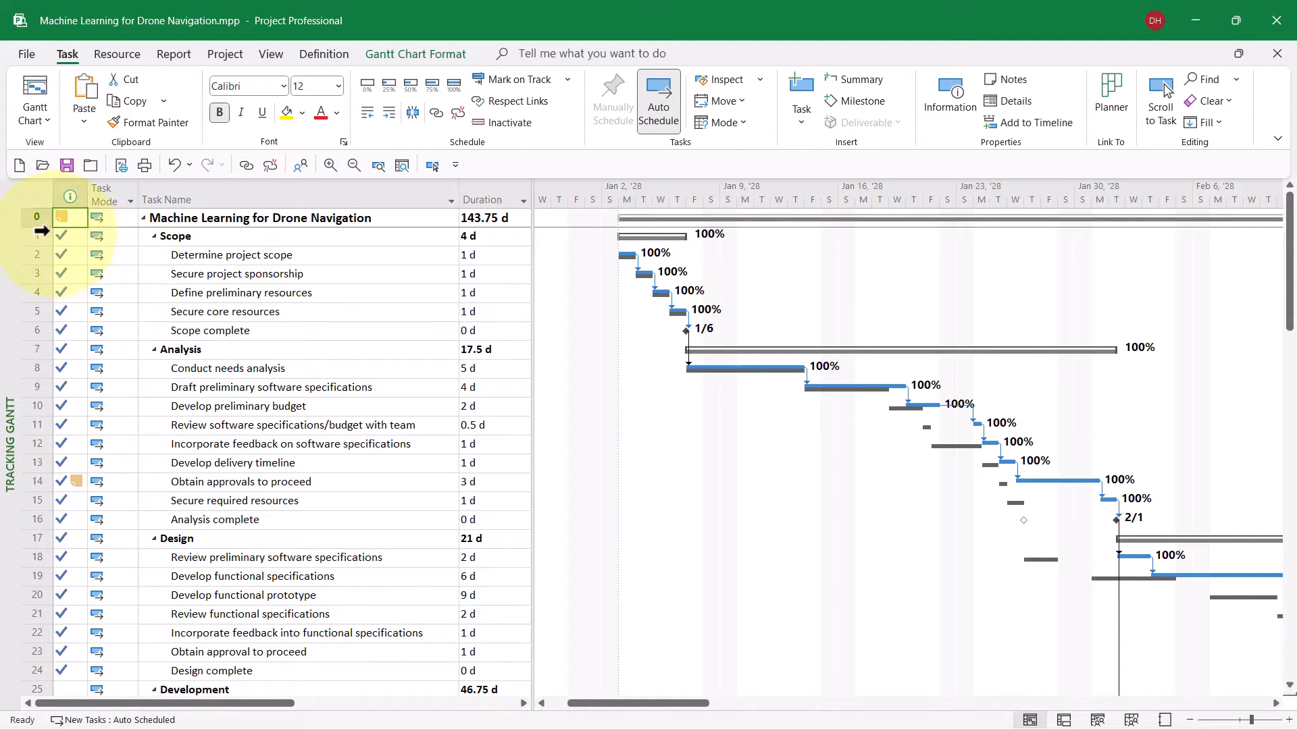
{"action": "right_click", "coordinate": [36, 193]}
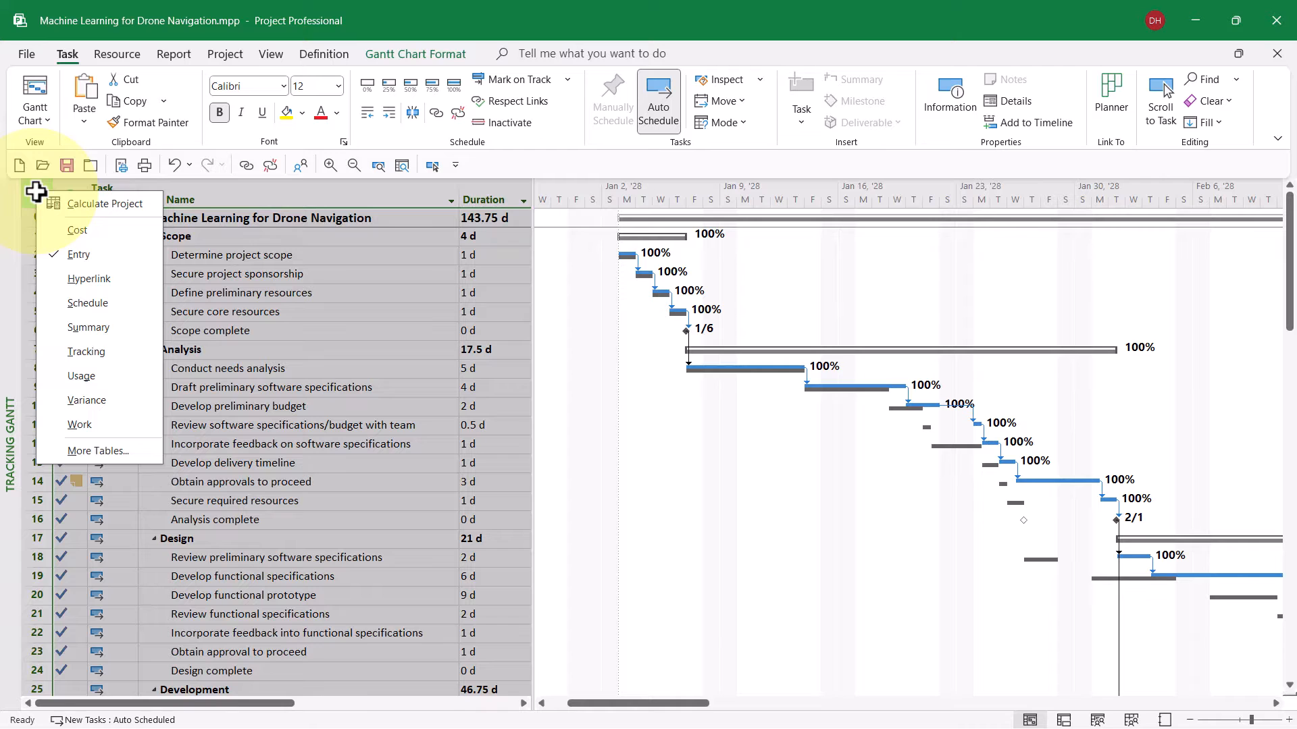
{"action": "left_click", "coordinate": [94, 400]}
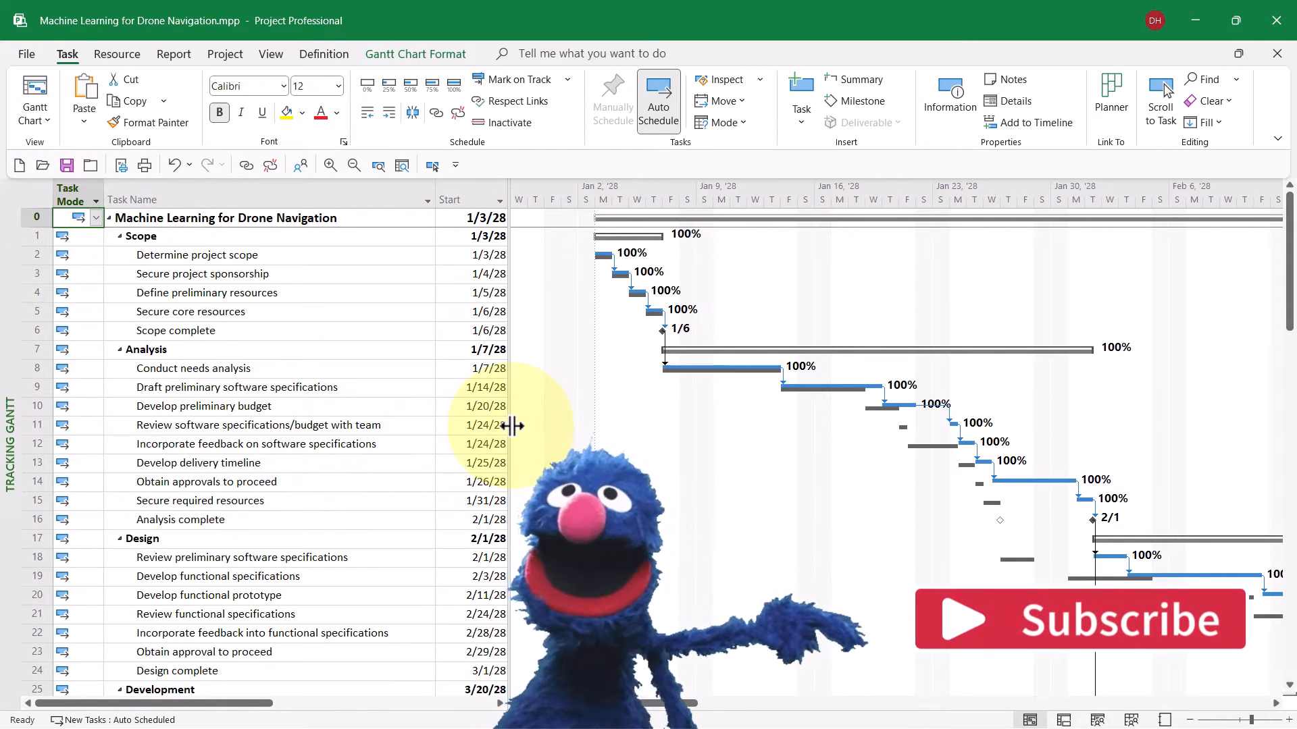
- Widen the table area to reveal the columns through Finish Variance and check the project summary task's finish variance
{"action": "left_click_drag", "start_coordinate": [512, 426], "coordinate": [918, 441]}
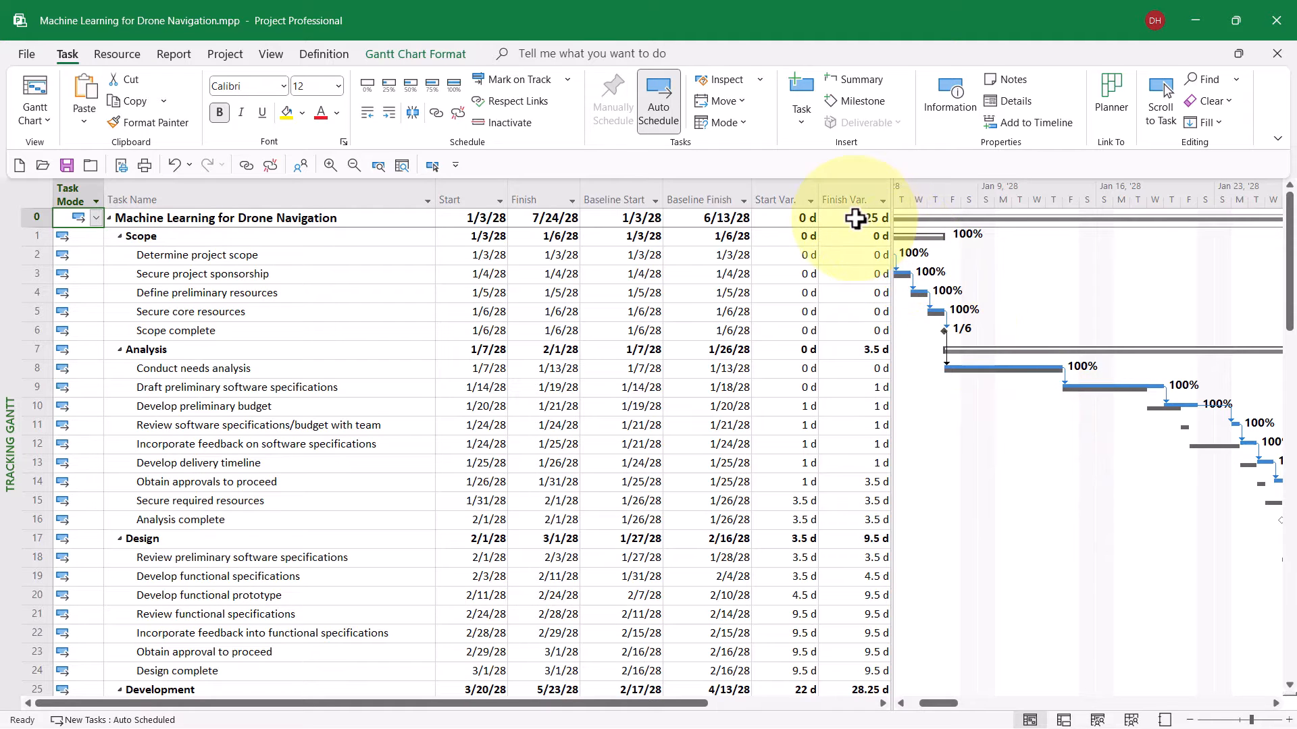
{"action": "left_click", "coordinate": [853, 218]}
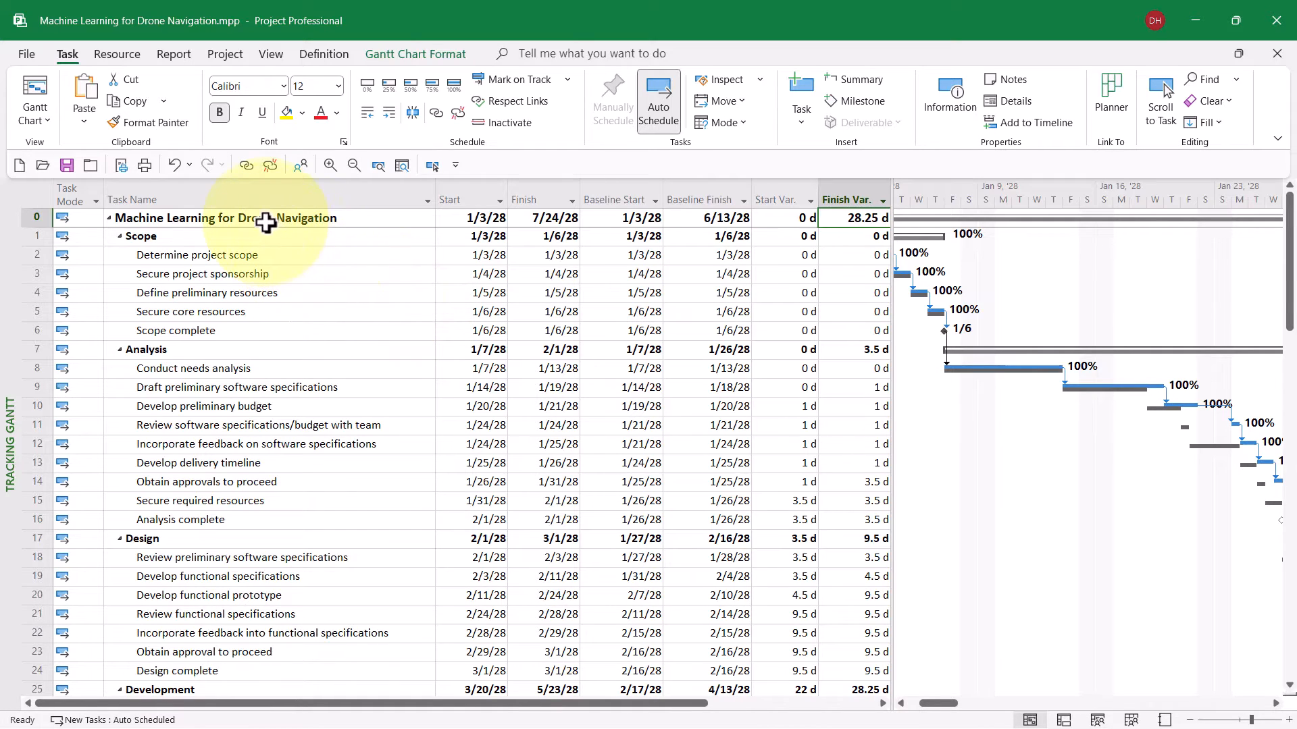
{"action": "left_click", "coordinate": [266, 220]}
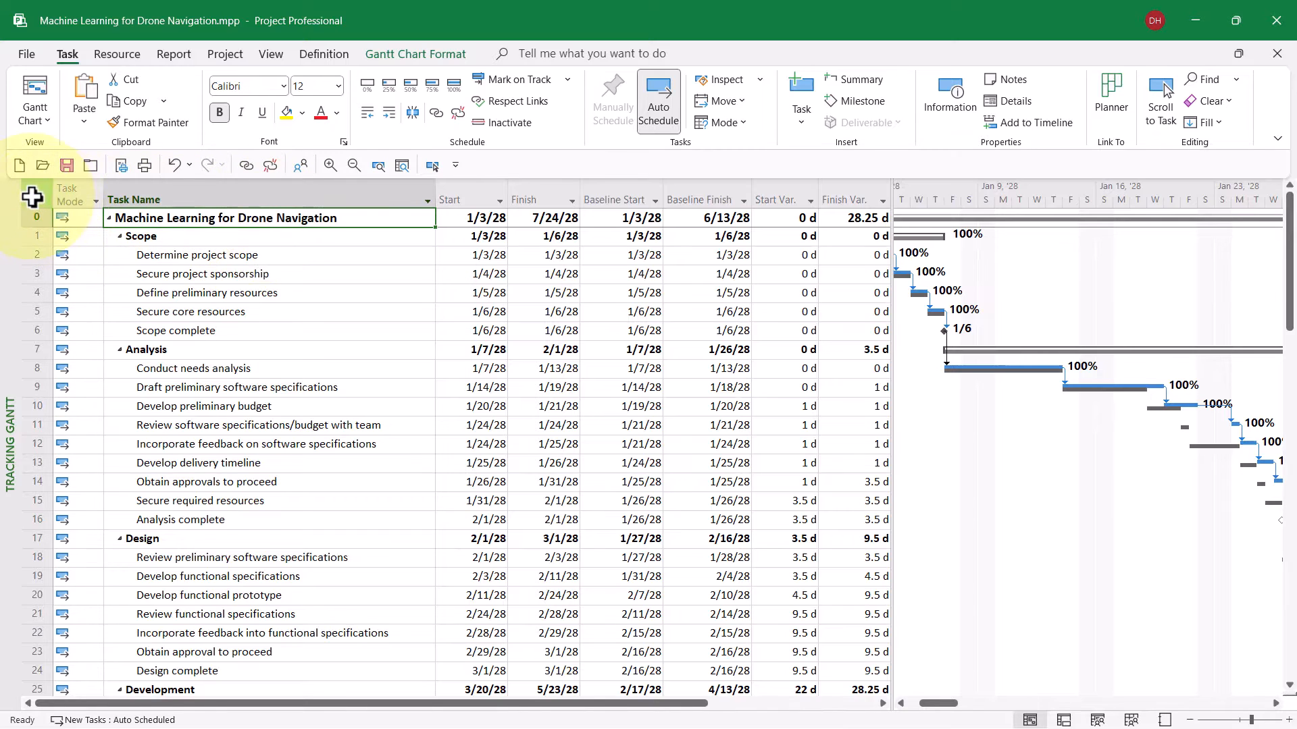
- Apply the Work table and check the work variance of the project summary task
{"action": "right_click", "coordinate": [32, 196]}
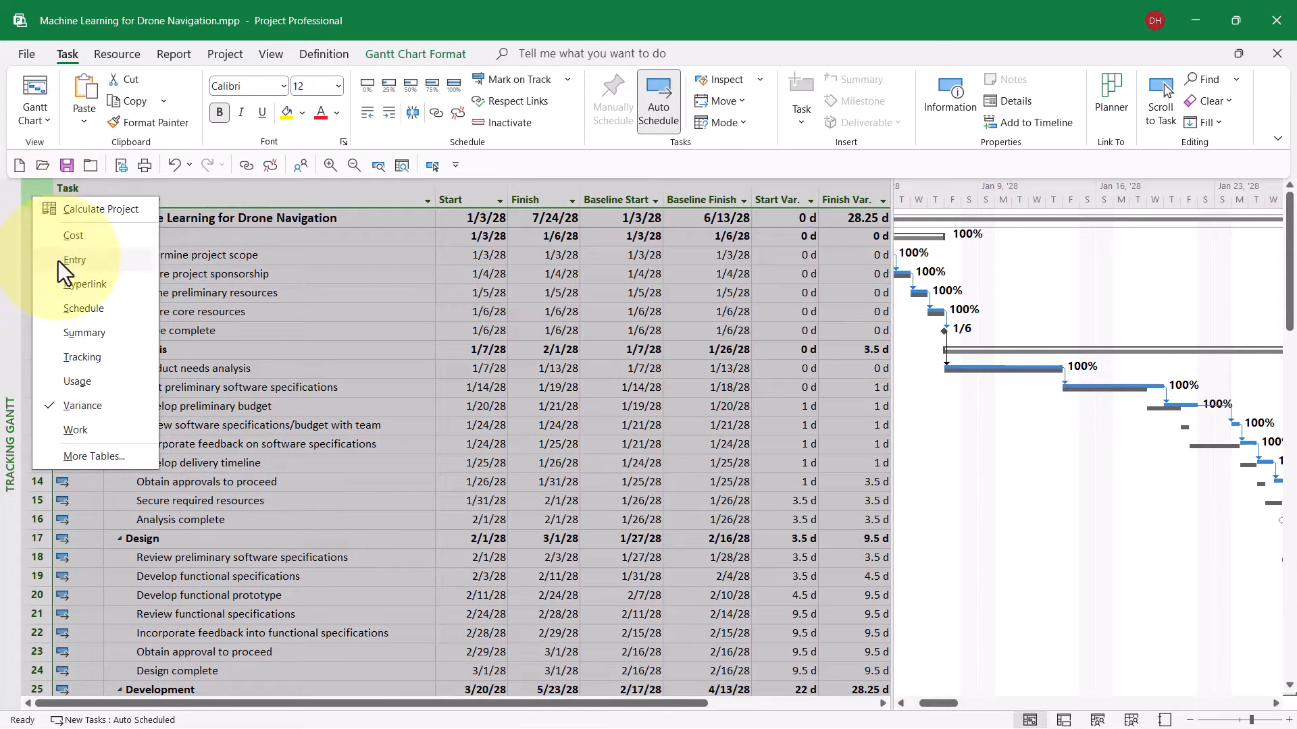
{"action": "left_click", "coordinate": [82, 432]}
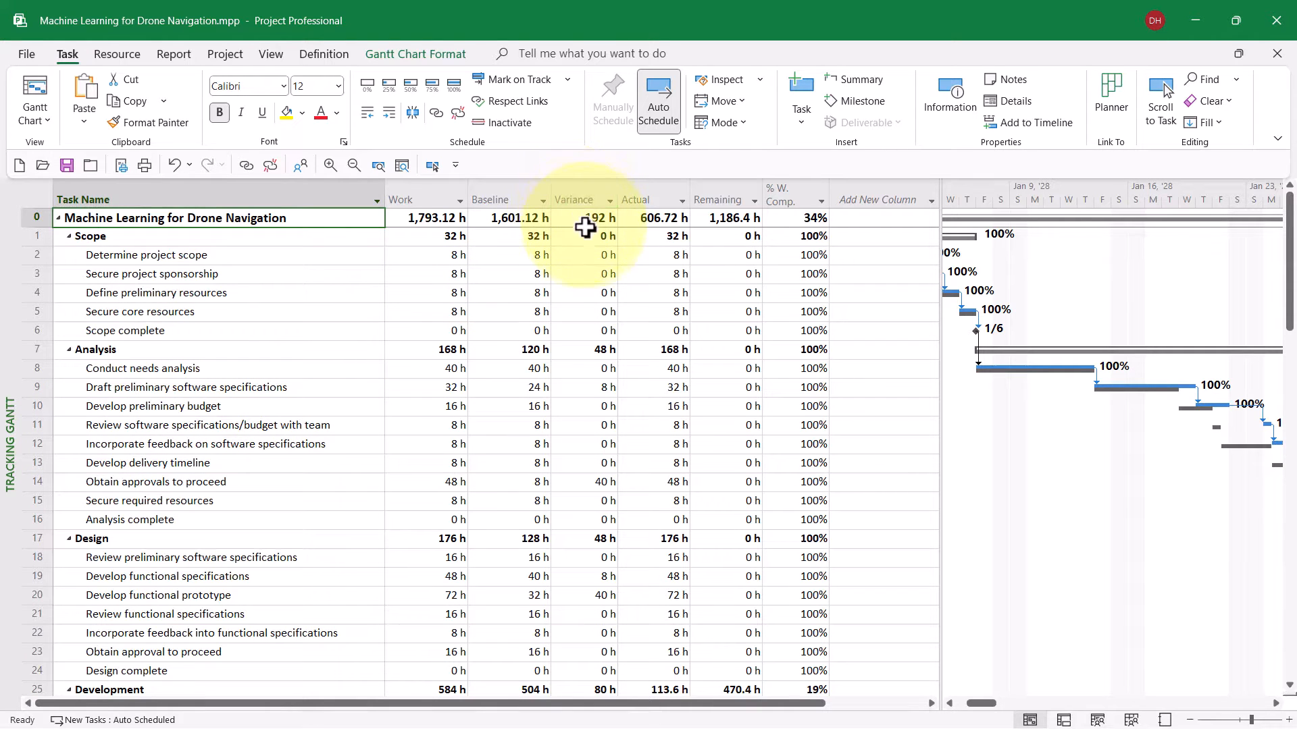
{"action": "left_click", "coordinate": [588, 220]}
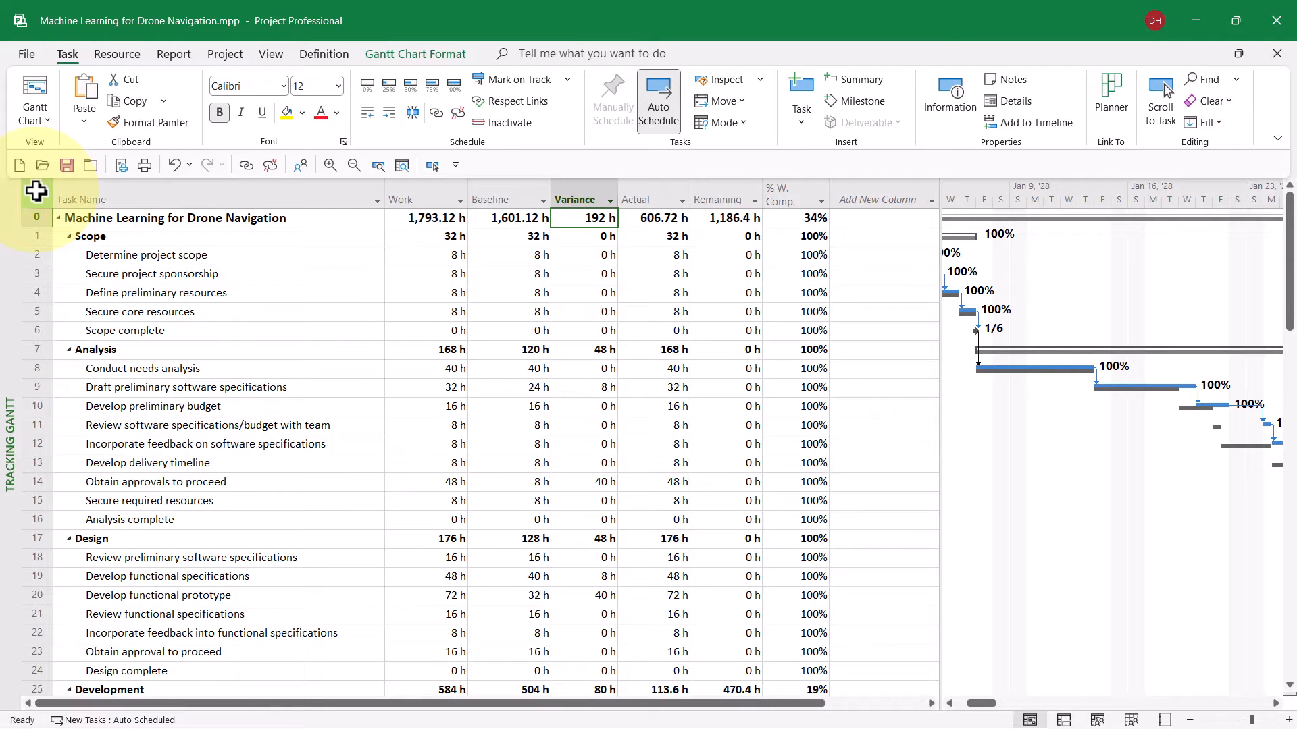
- Apply the Cost table and check the cost variance of the project summary task
{"action": "right_click", "coordinate": [36, 191]}
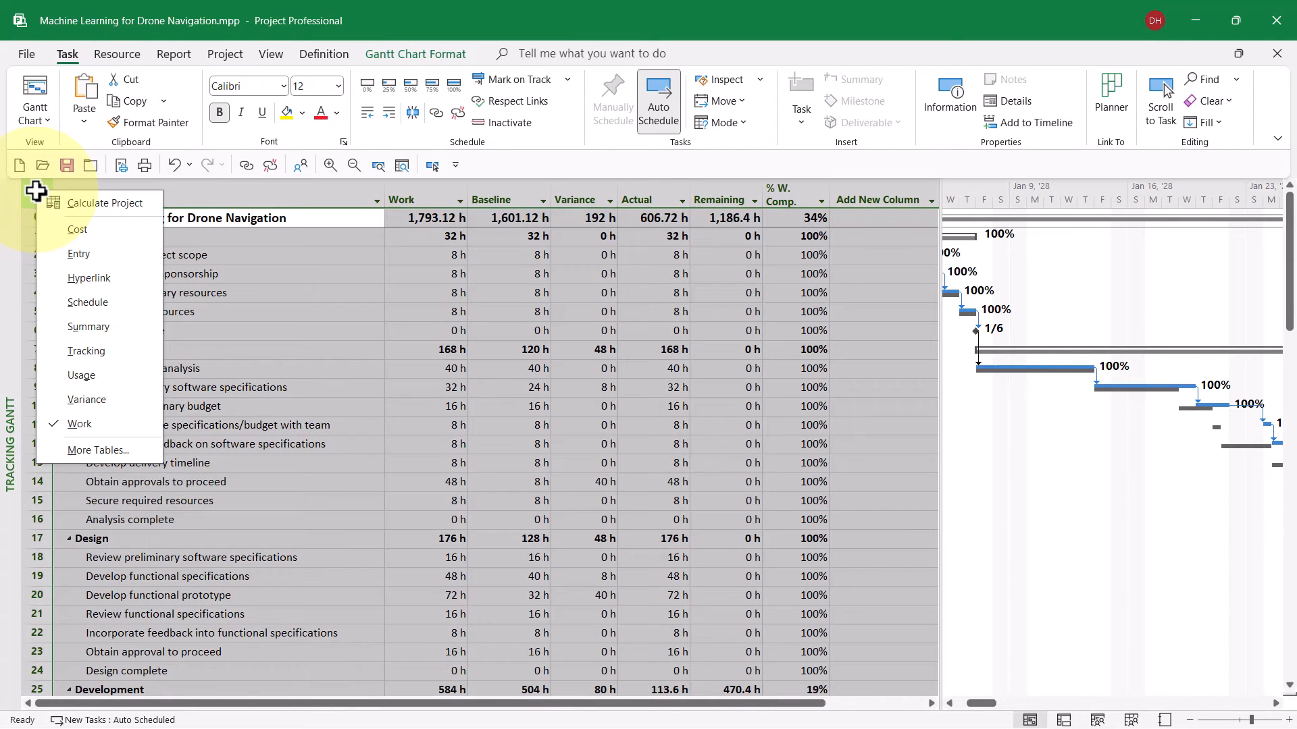
{"action": "left_click", "coordinate": [99, 230]}
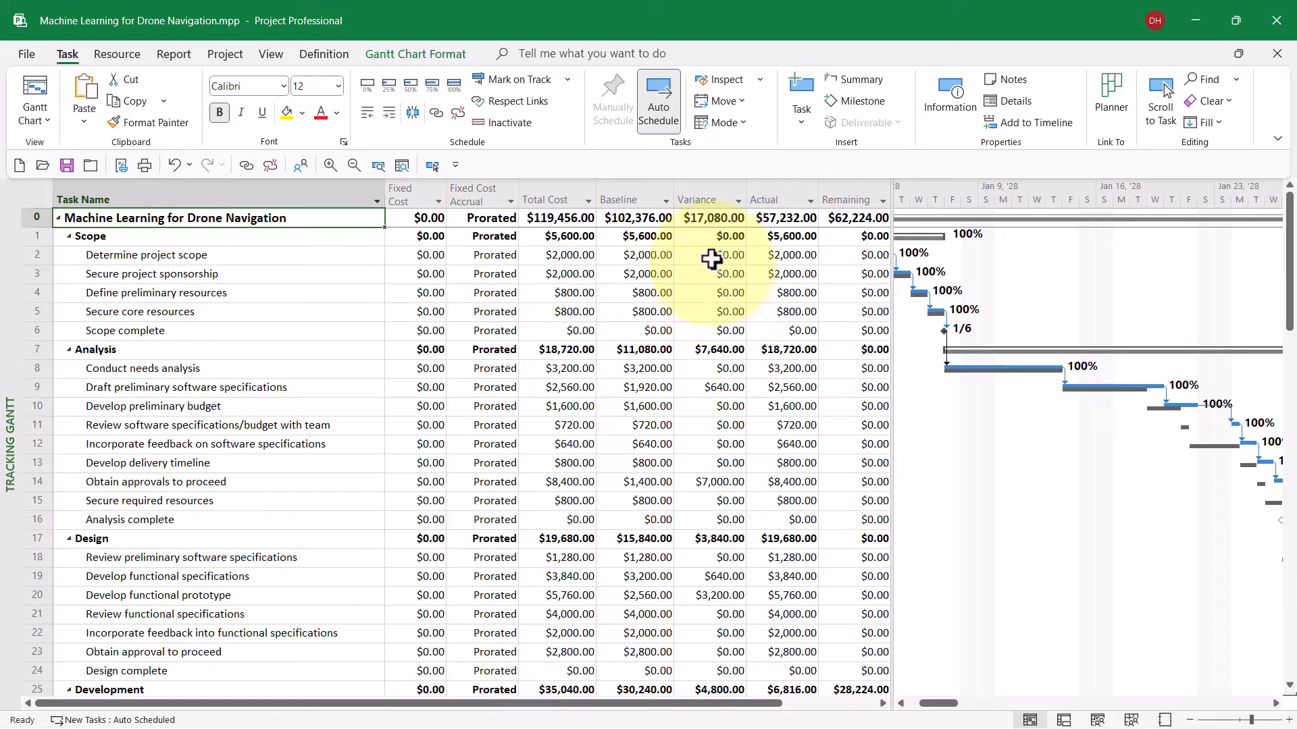
{"action": "left_click", "coordinate": [715, 193]}
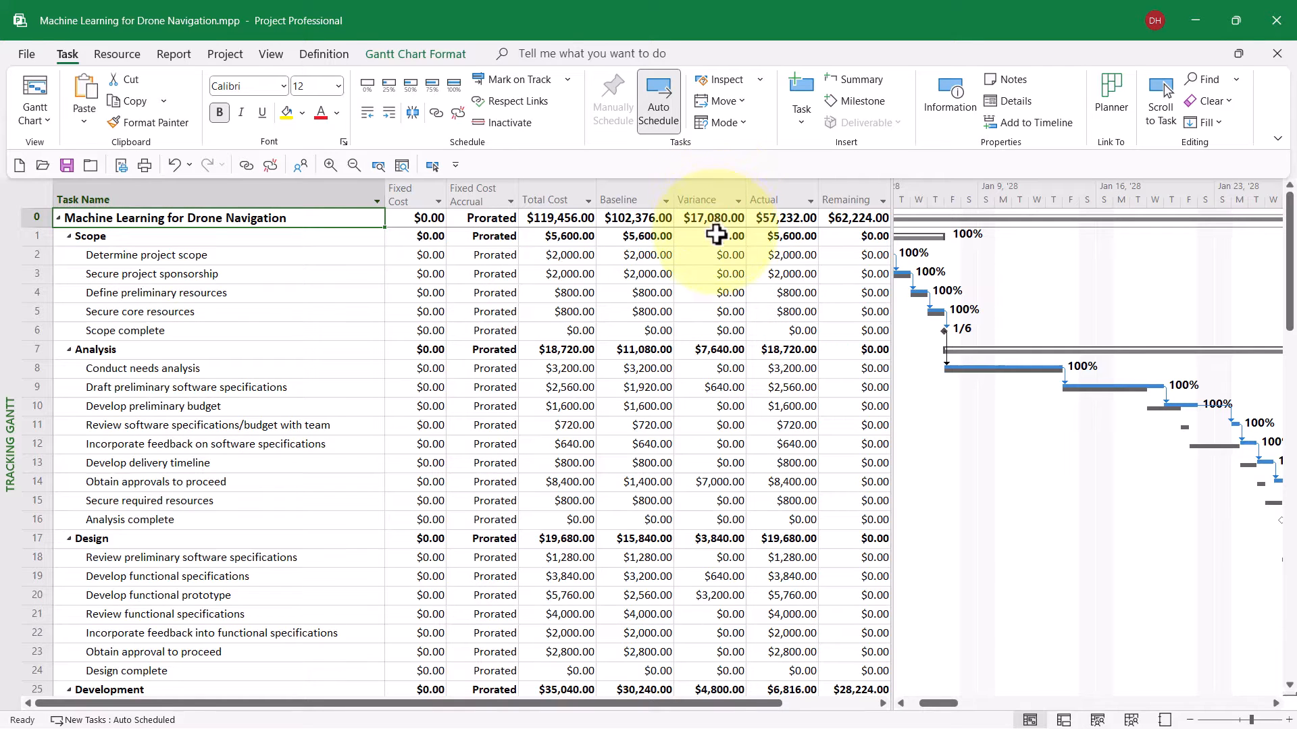
{"action": "left_click", "coordinate": [716, 218]}
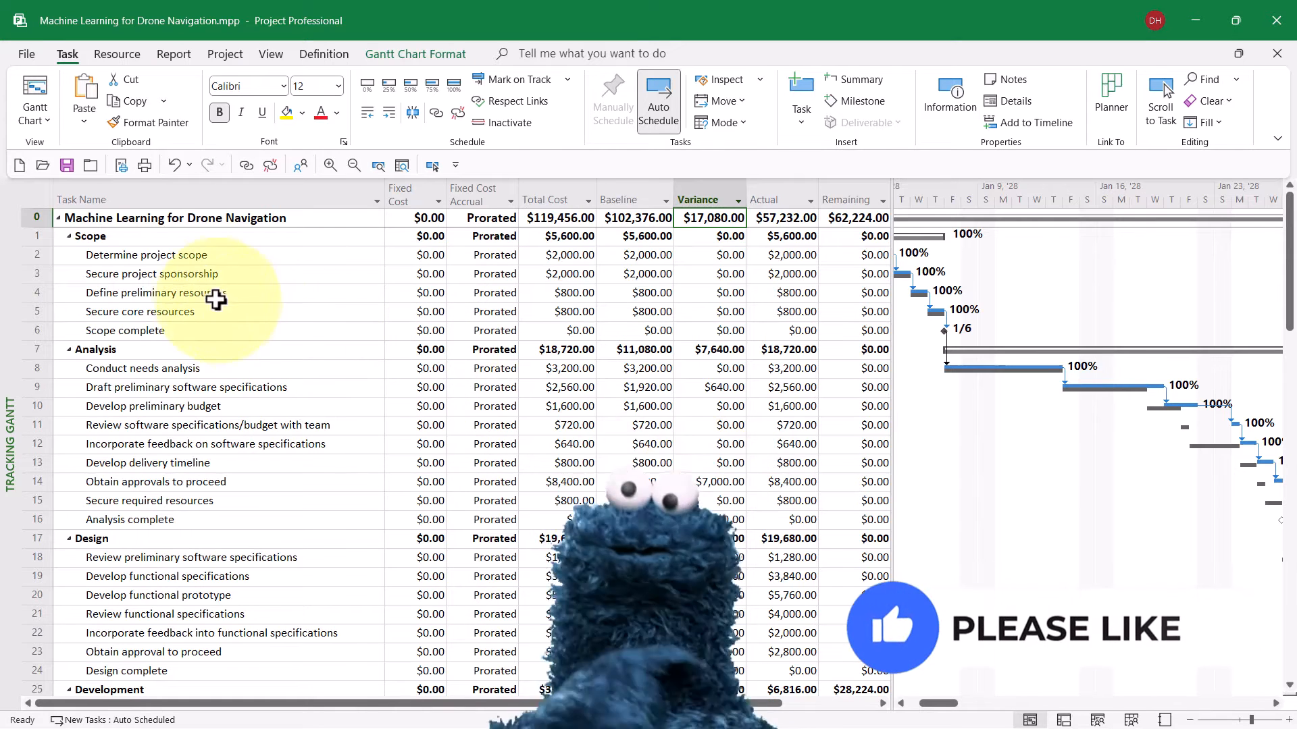
{"action": "left_click", "coordinate": [150, 219]}
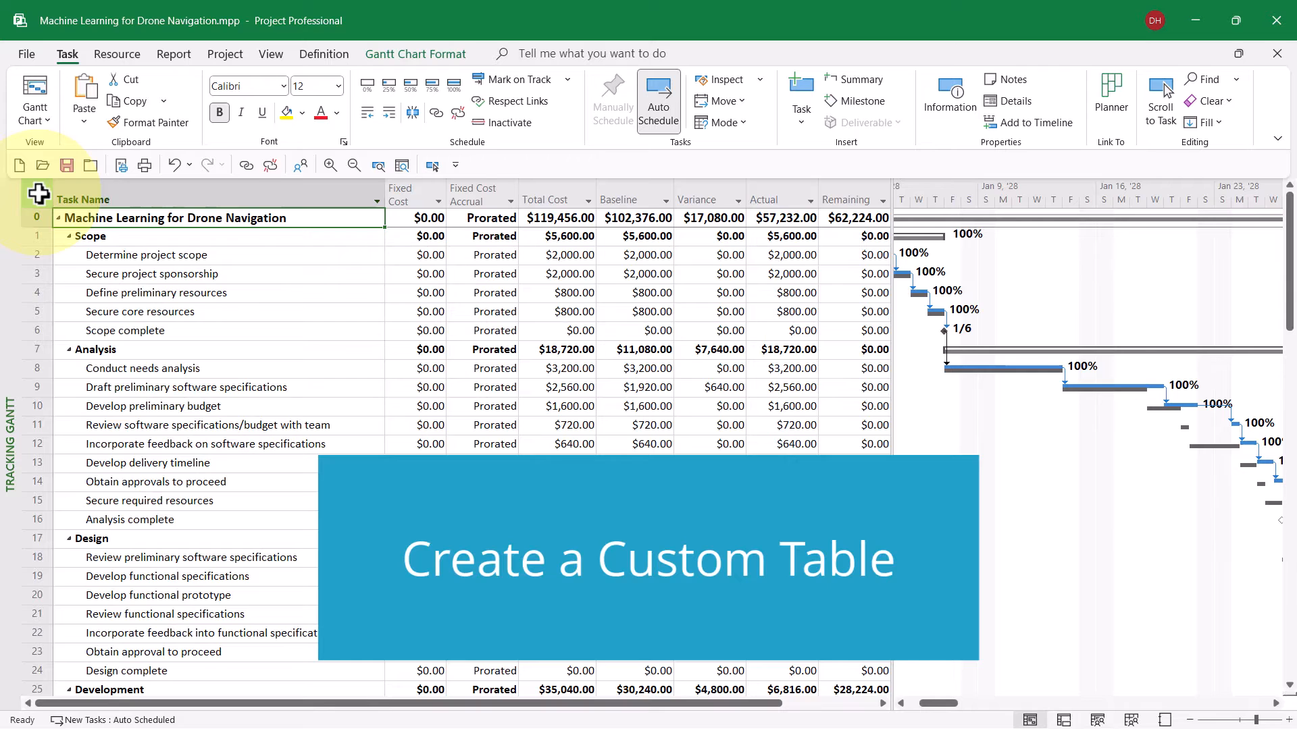
- Create a copy of the Entry task table named "_All Variances" and set it to show in the menu
{"action": "right_click", "coordinate": [37, 194]}
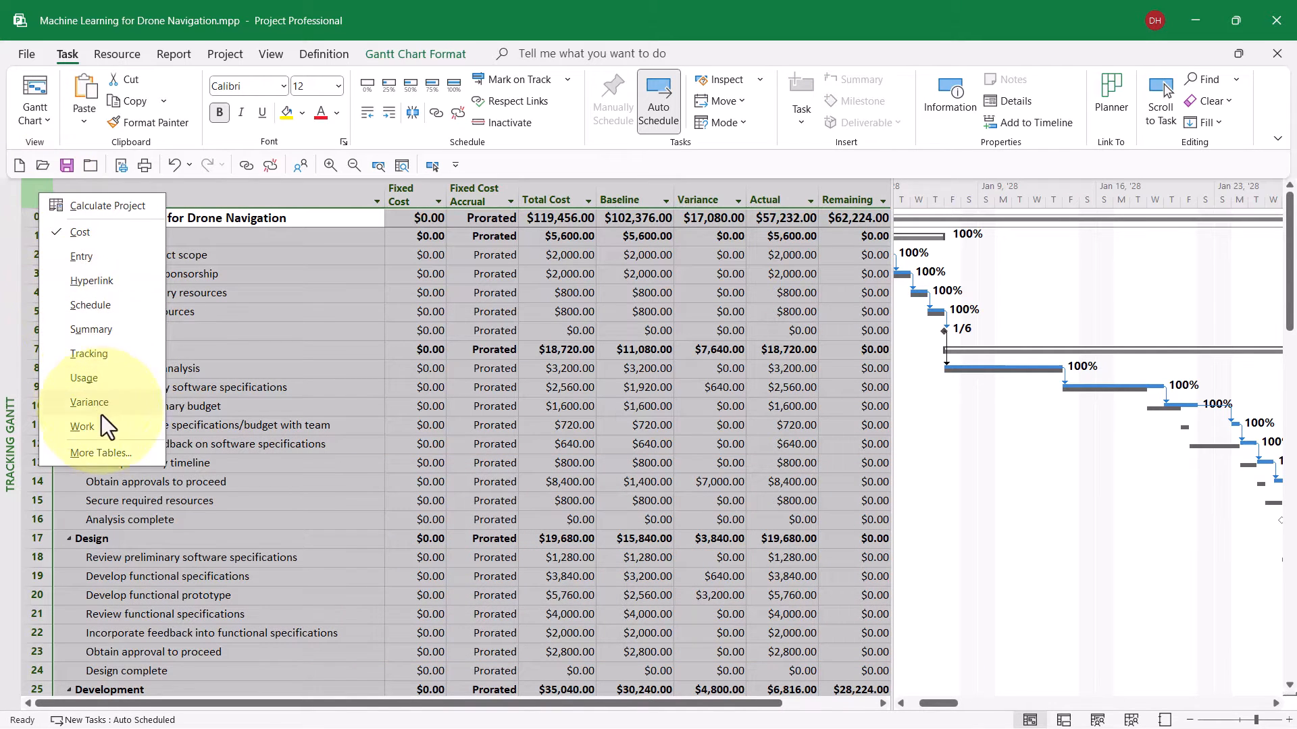
{"action": "left_click", "coordinate": [101, 453]}
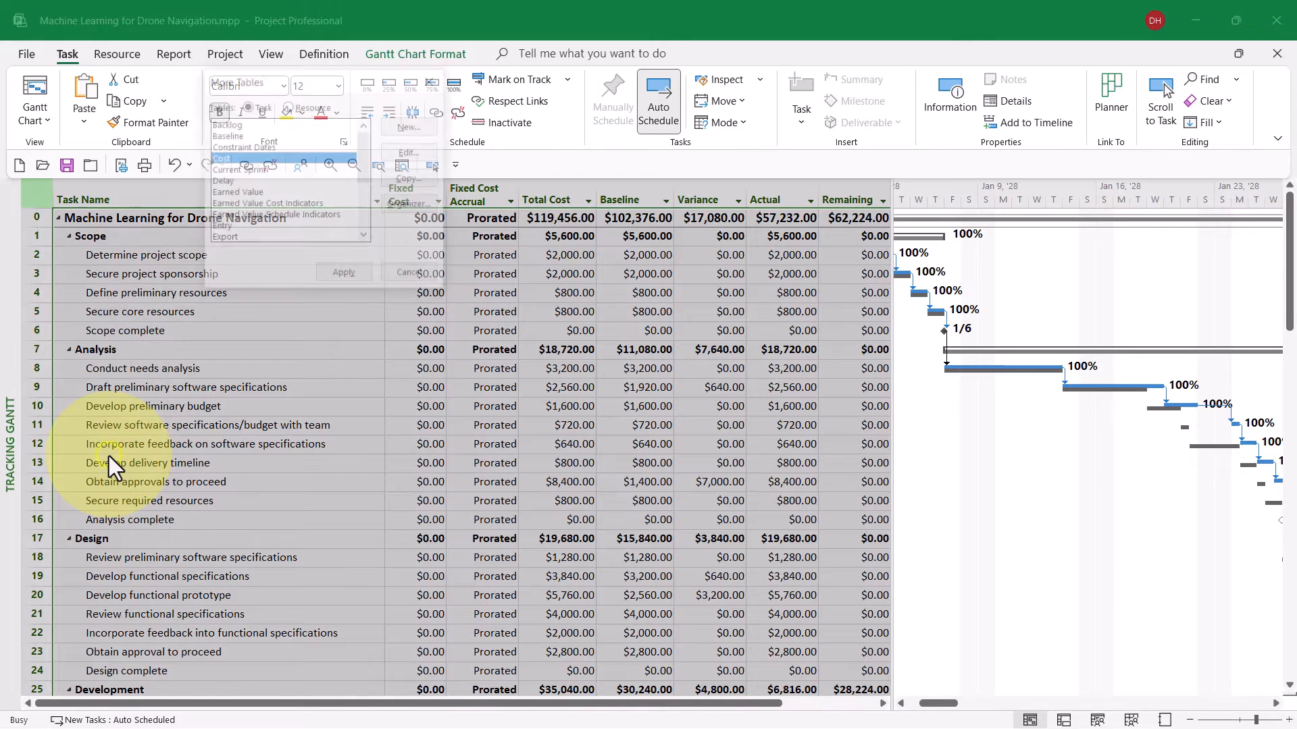
{"action": "left_click_drag", "start_coordinate": [303, 81], "coordinate": [546, 104]}
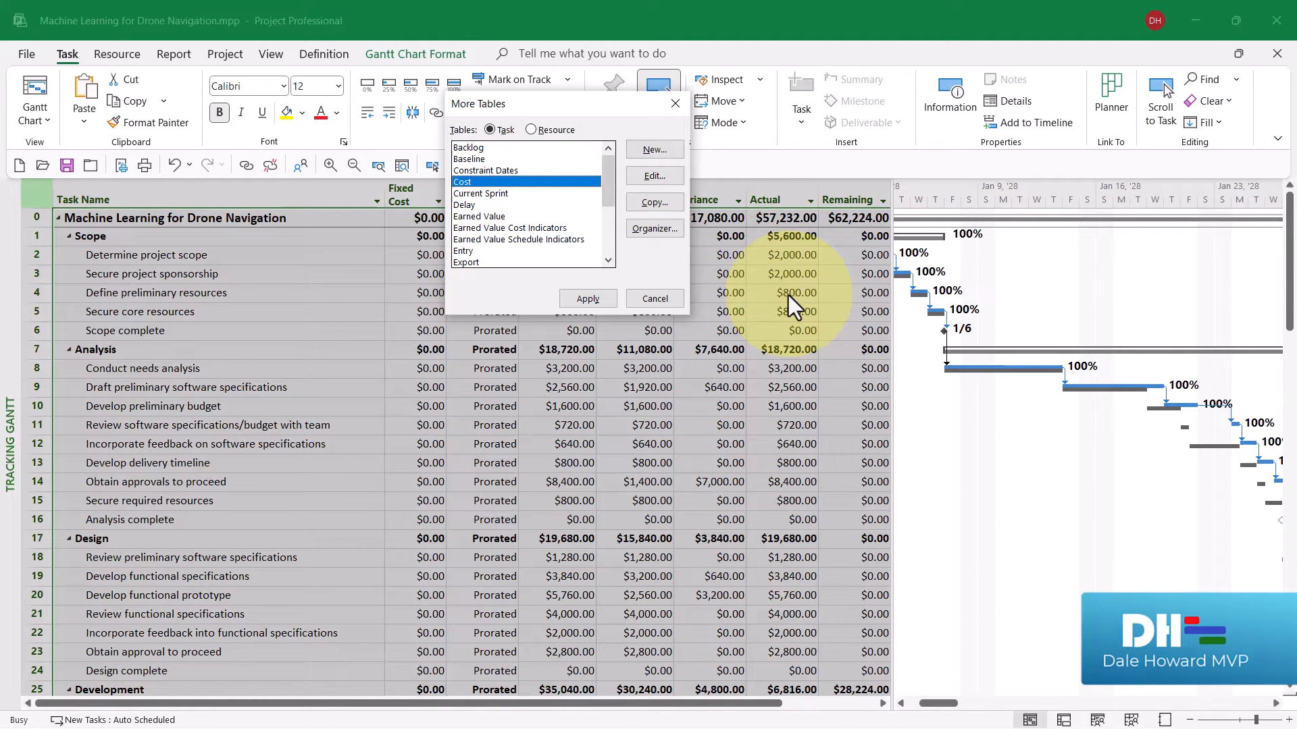
{"action": "left_click", "coordinate": [469, 251]}
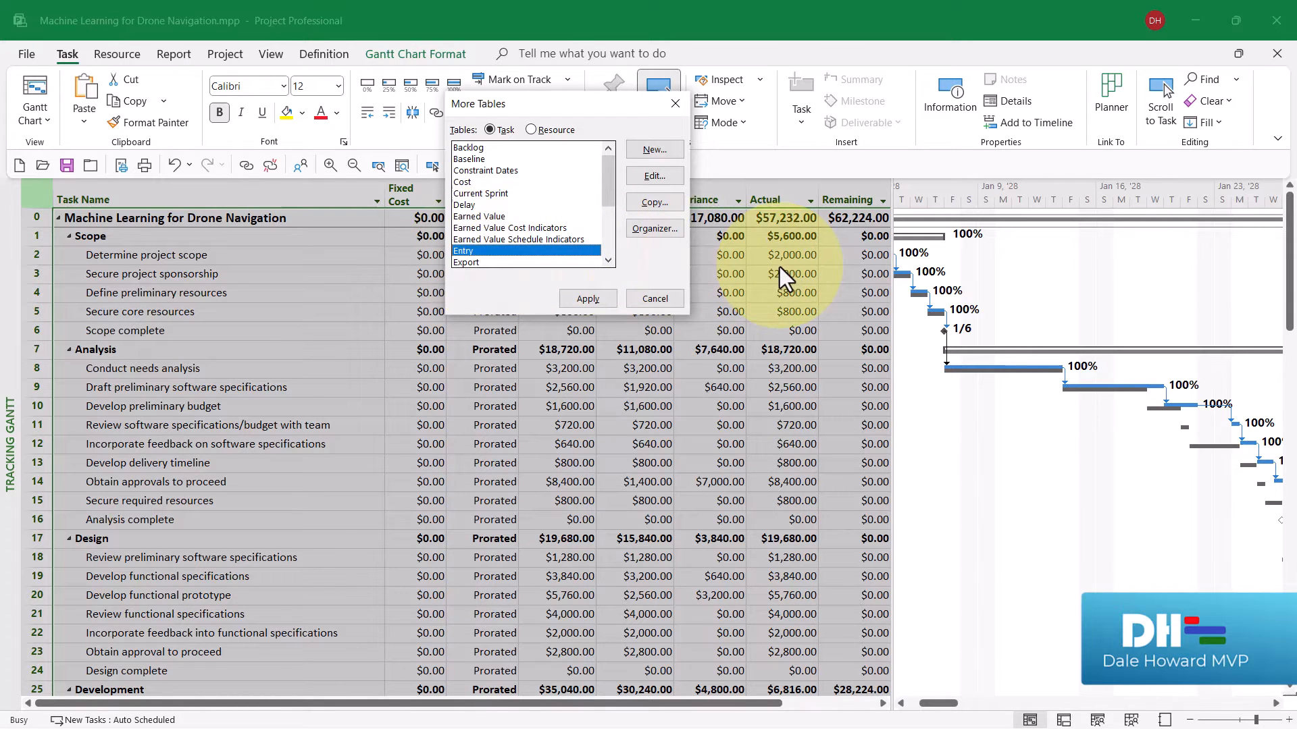
{"action": "left_click", "coordinate": [663, 201]}
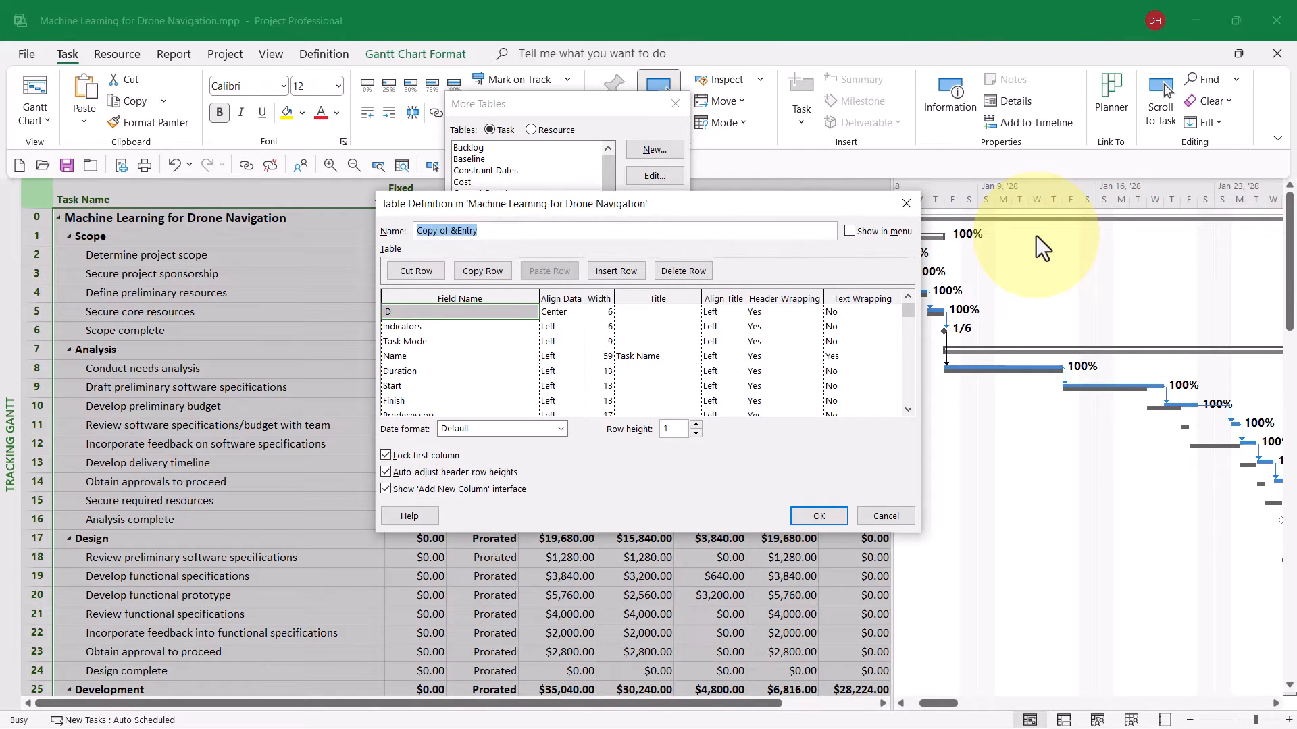
{"action": "type", "text": "_All Variances"}
{"action": "left_click", "coordinate": [849, 230]}
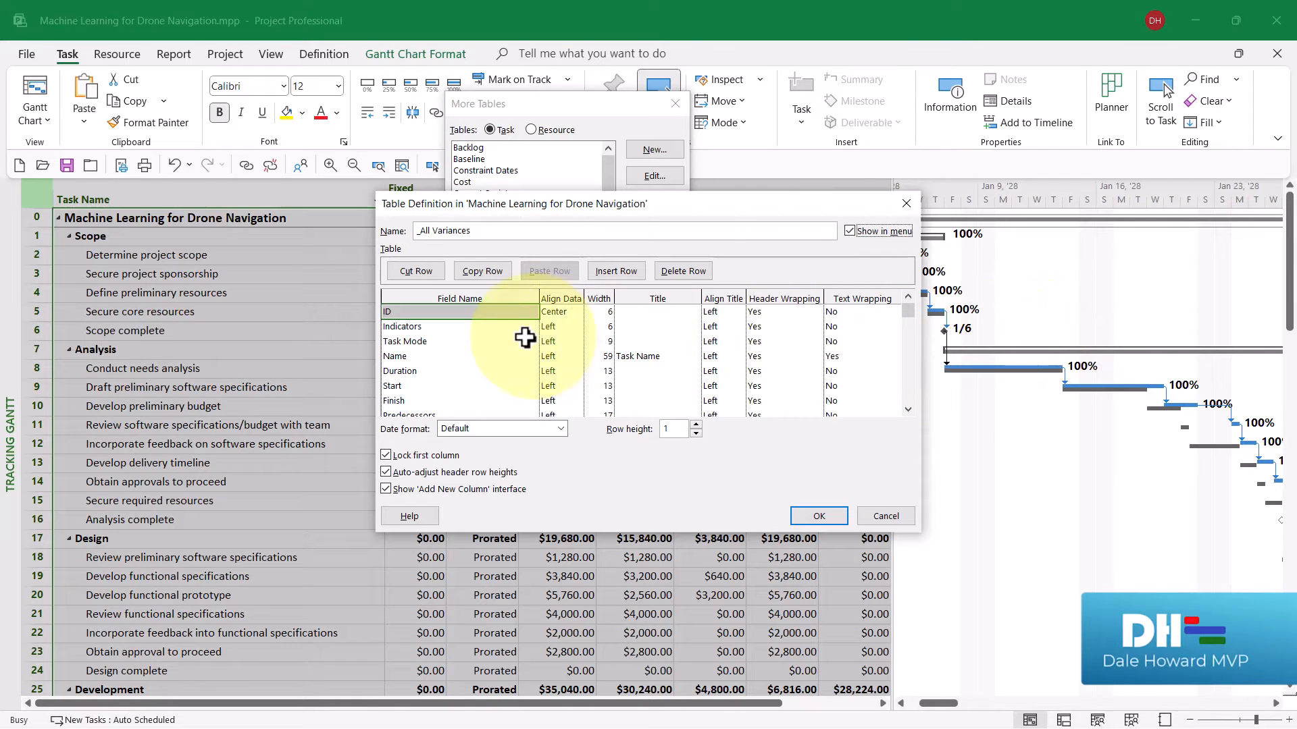
- Delete the Task Mode, Predecessors and Resource Names rows from the _All Variances table definition
{"action": "left_click", "coordinate": [452, 328]}
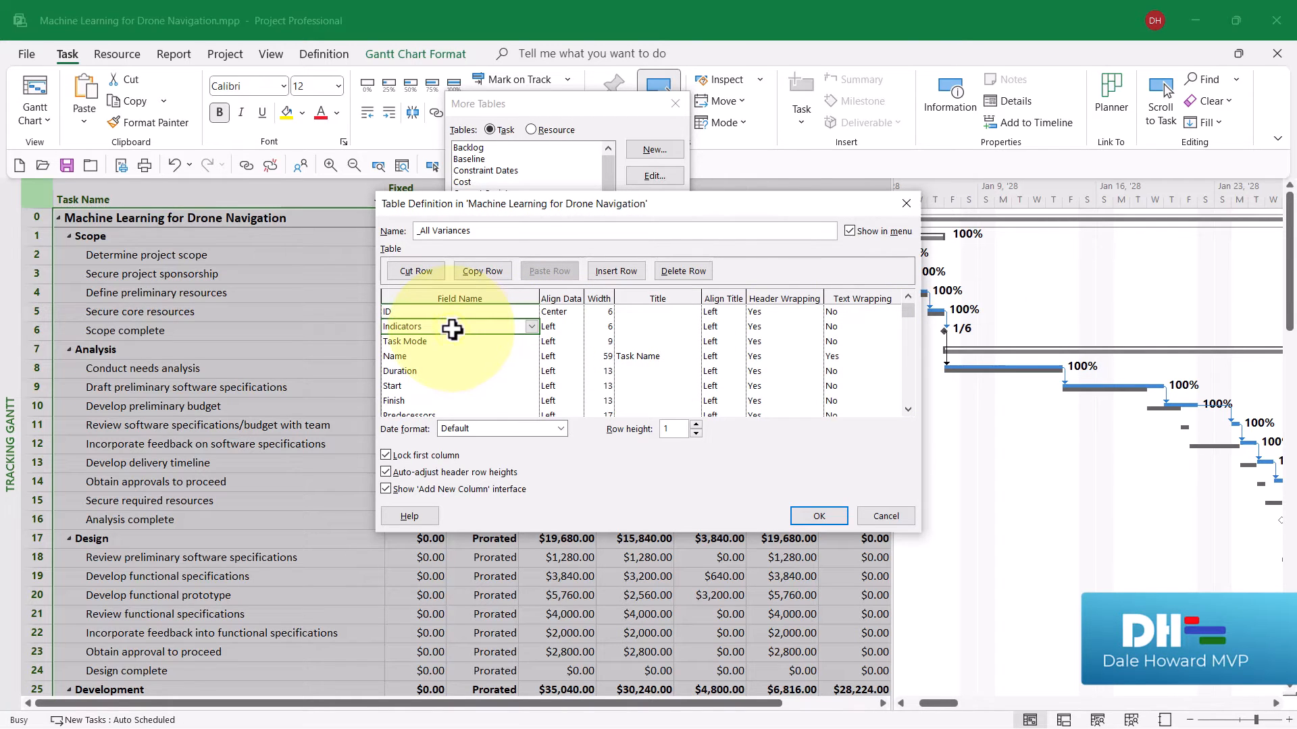
{"action": "left_click", "coordinate": [439, 341]}
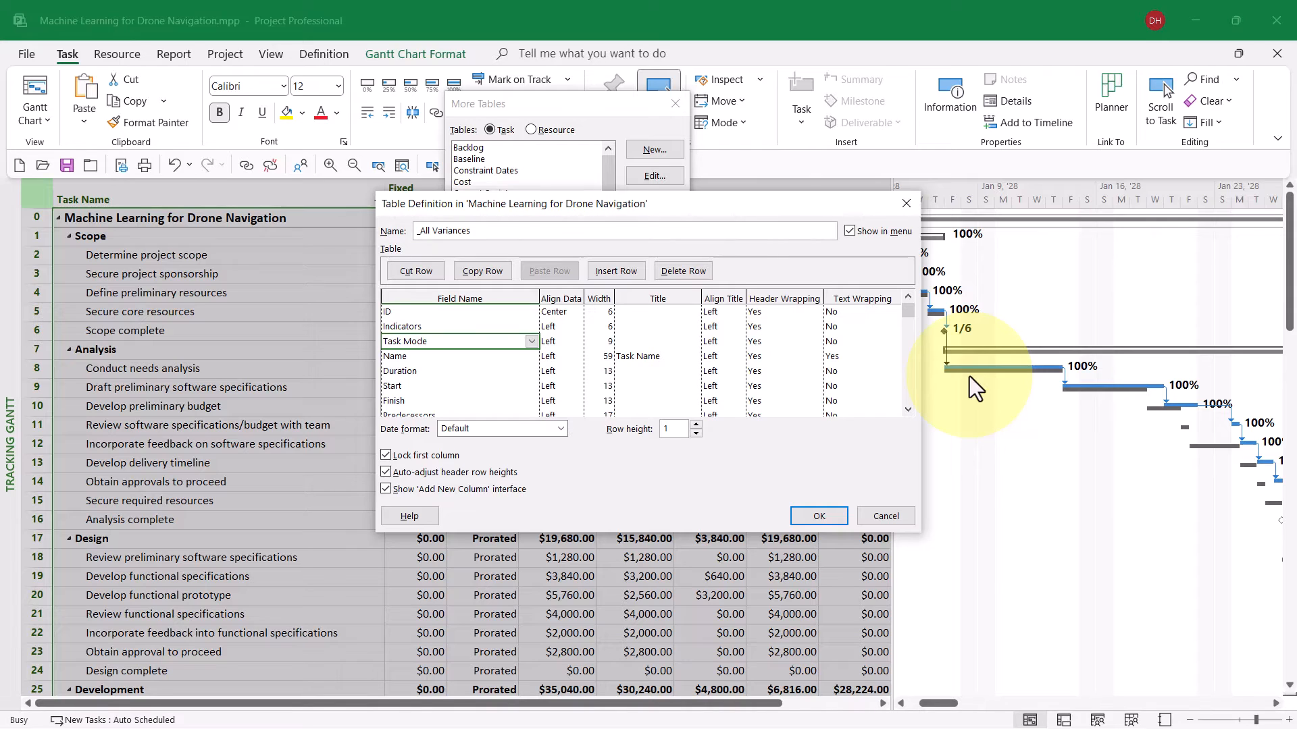
{"action": "key", "text": "Delete"}
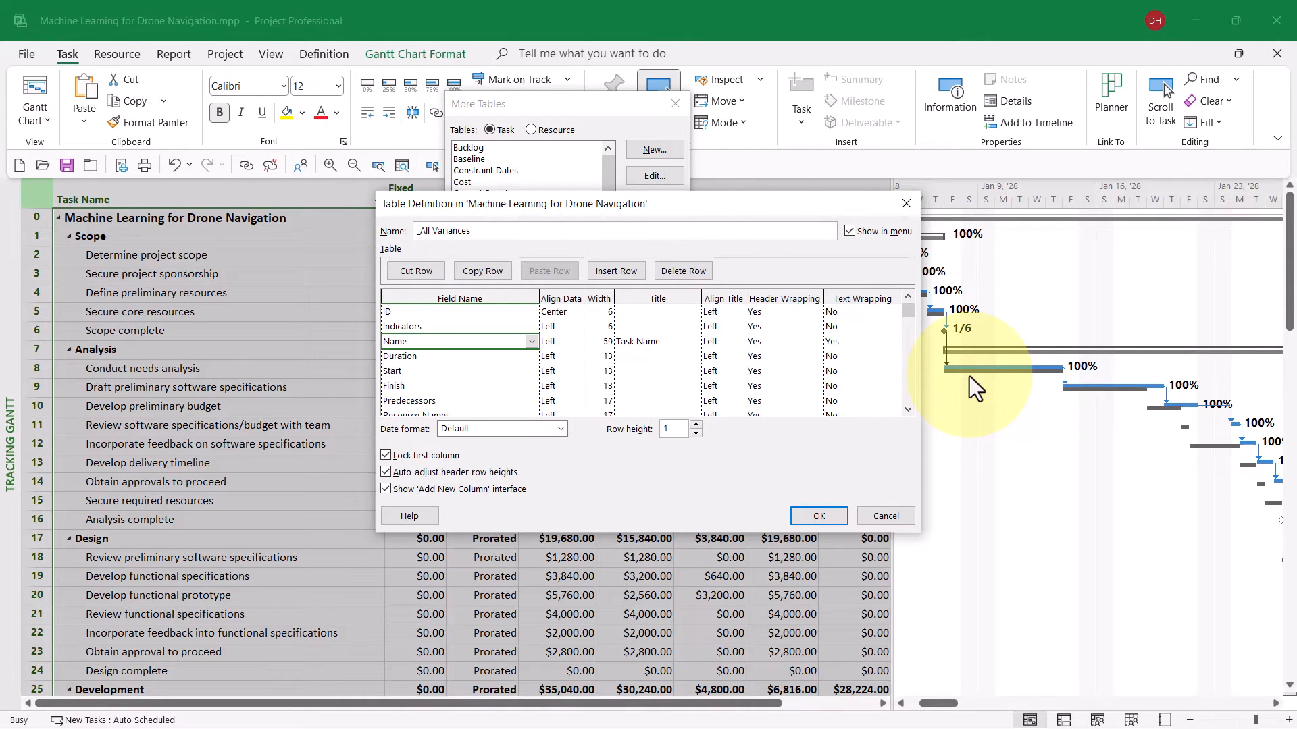
{"action": "key", "text": "Down"}
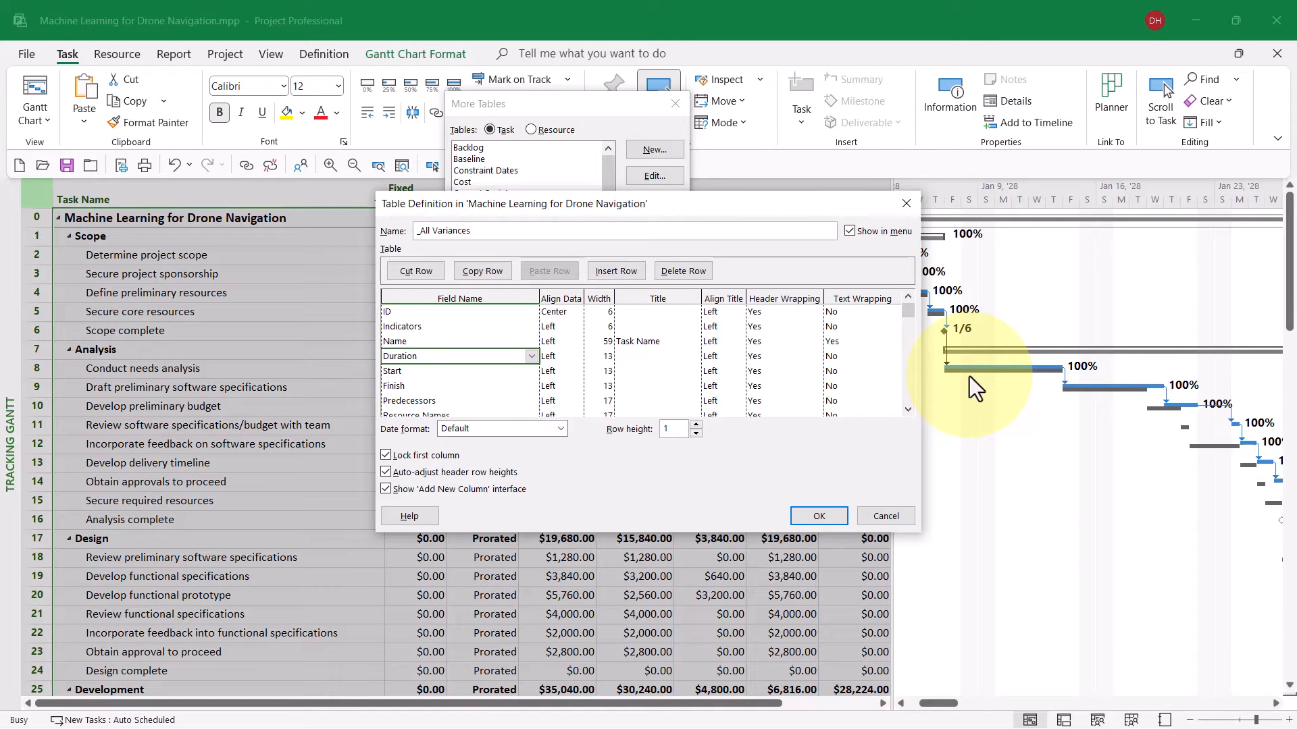
{"action": "key", "text": "Down"}
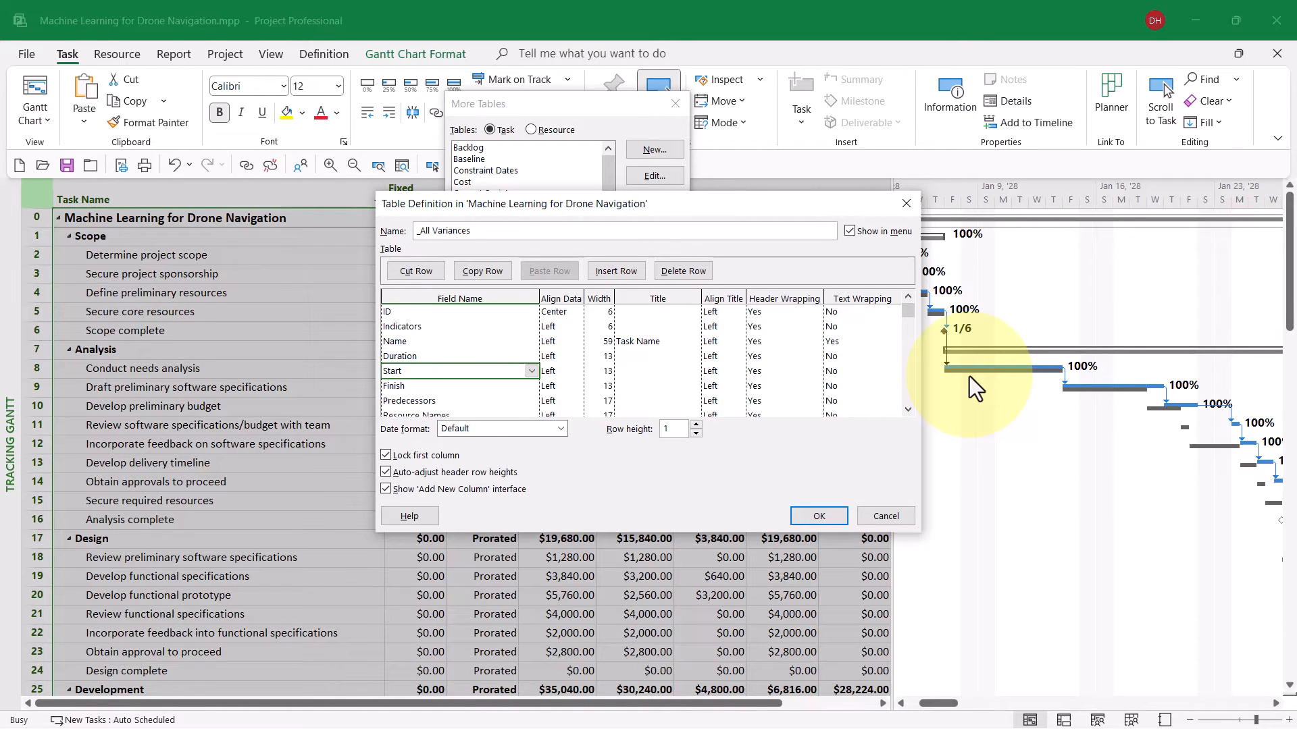
{"action": "key", "text": "Down"}
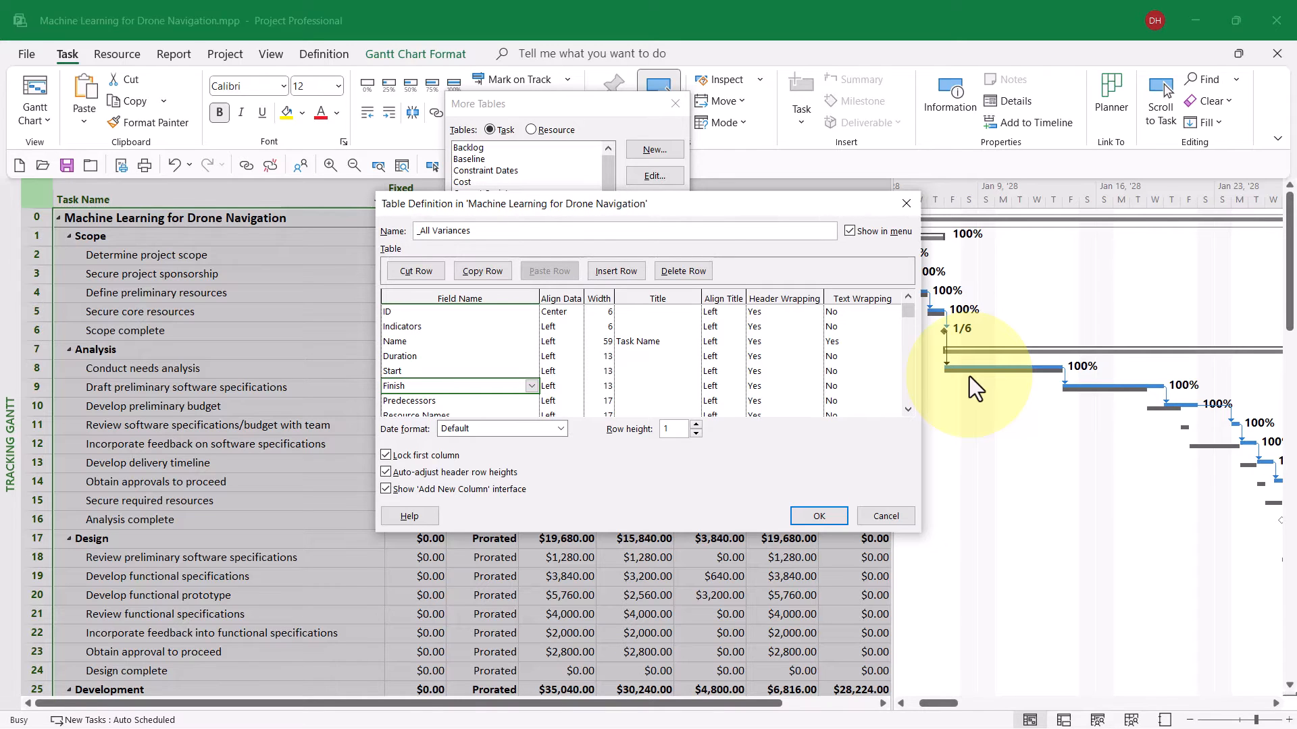
{"action": "key", "text": "Down"}
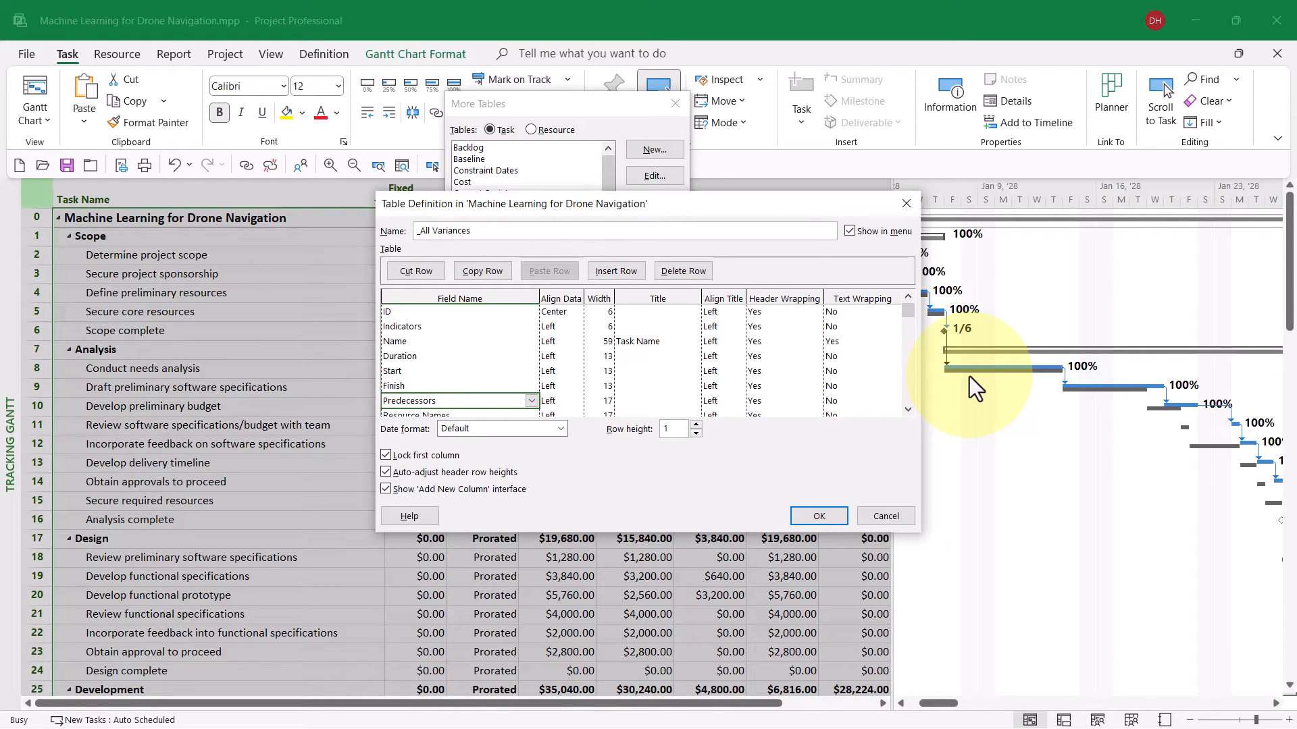
{"action": "key", "text": "alt+d"}
{"action": "key", "text": "alt+d"}
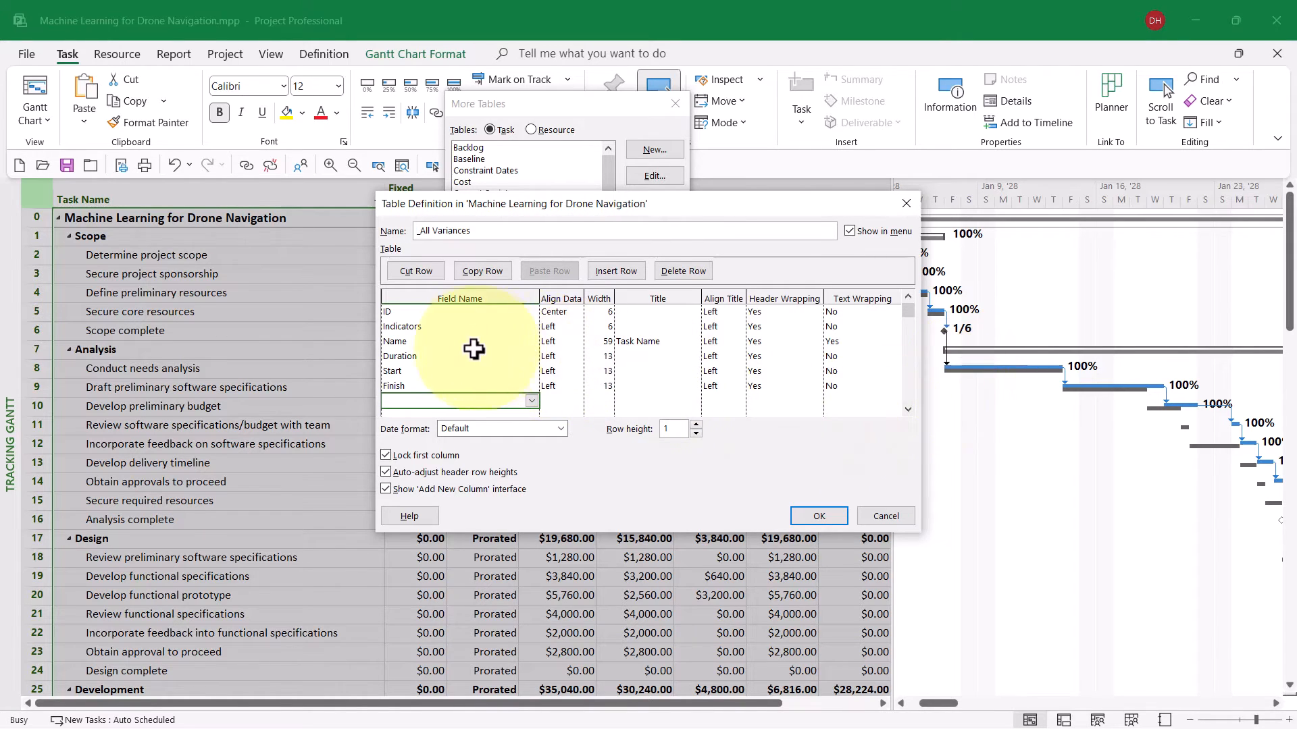
- Replace the Duration field with Duration Variance in the _All Variances table definition
{"action": "left_click", "coordinate": [455, 354]}
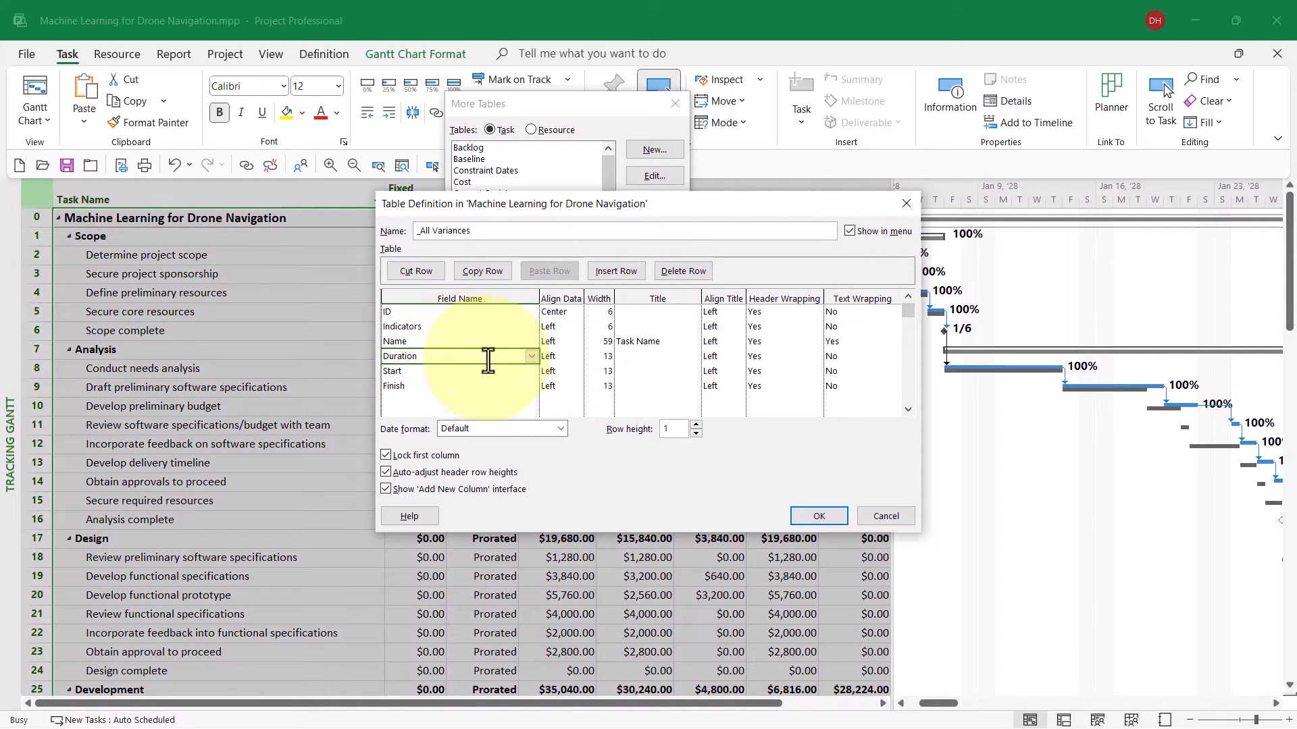
{"action": "left_click", "coordinate": [532, 356]}
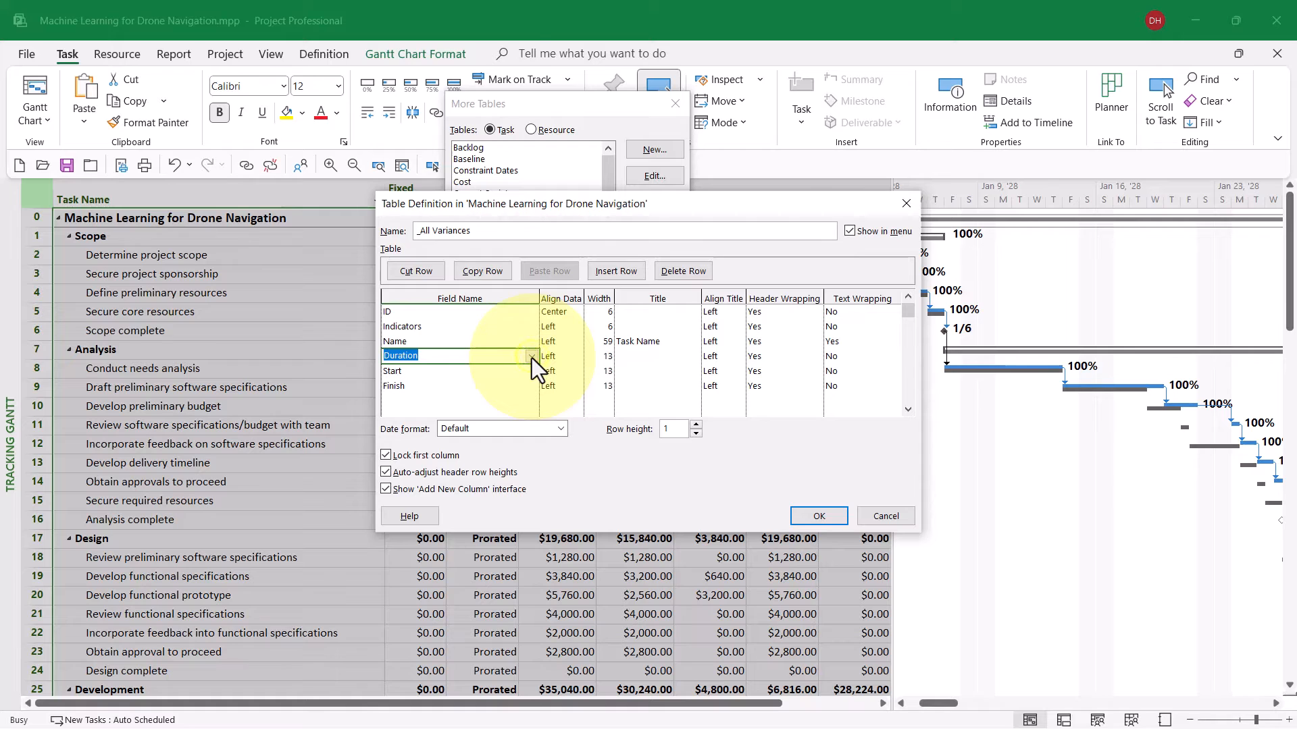
{"action": "left_click", "coordinate": [533, 357]}
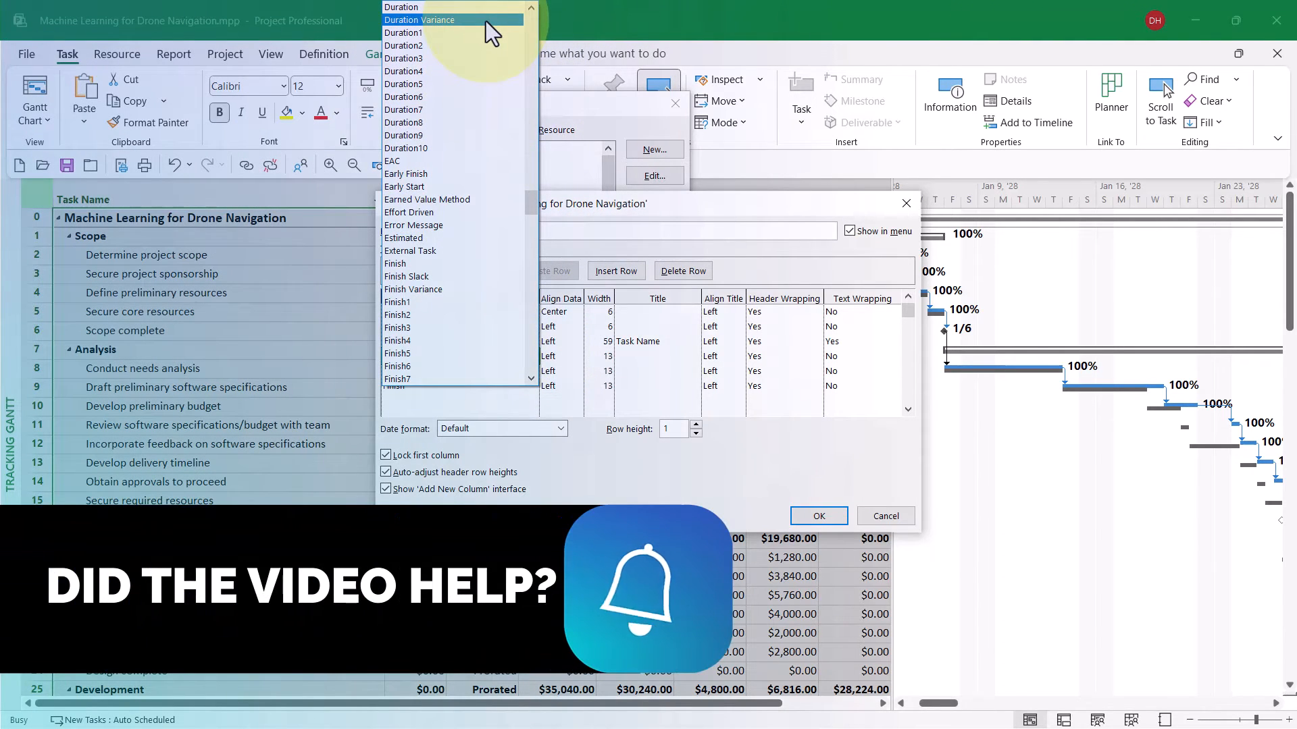
{"action": "left_click", "coordinate": [485, 20]}
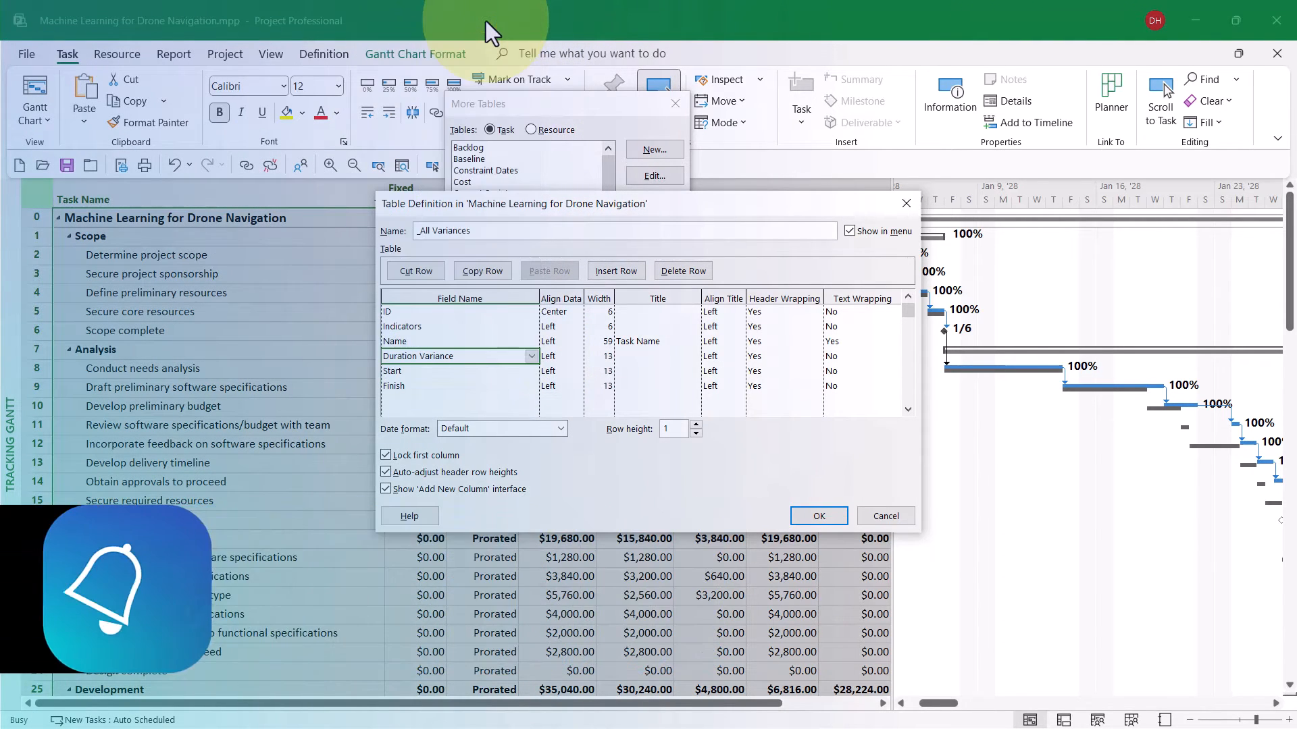
- Replace the Start field with Start Variance and the Finish field with Finish Variance in the _All Variances table definition
{"action": "left_click", "coordinate": [446, 371]}
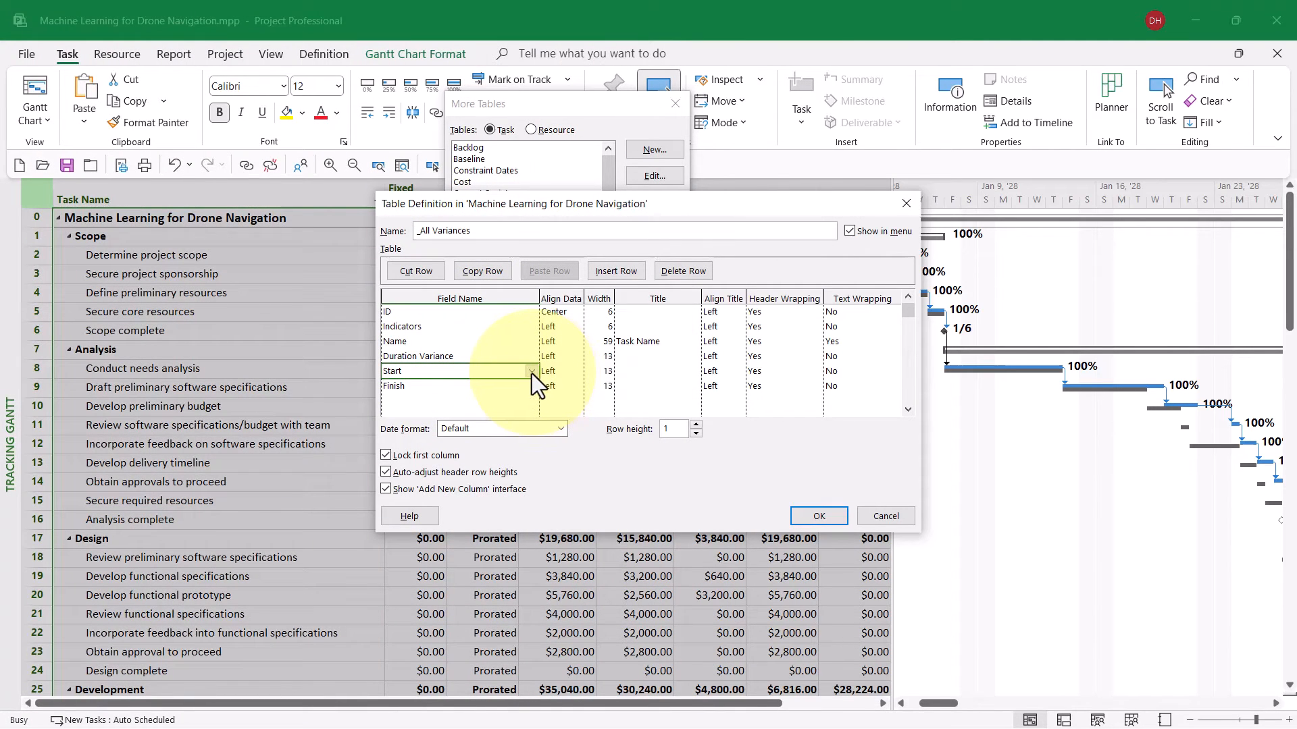
{"action": "left_click", "coordinate": [532, 372]}
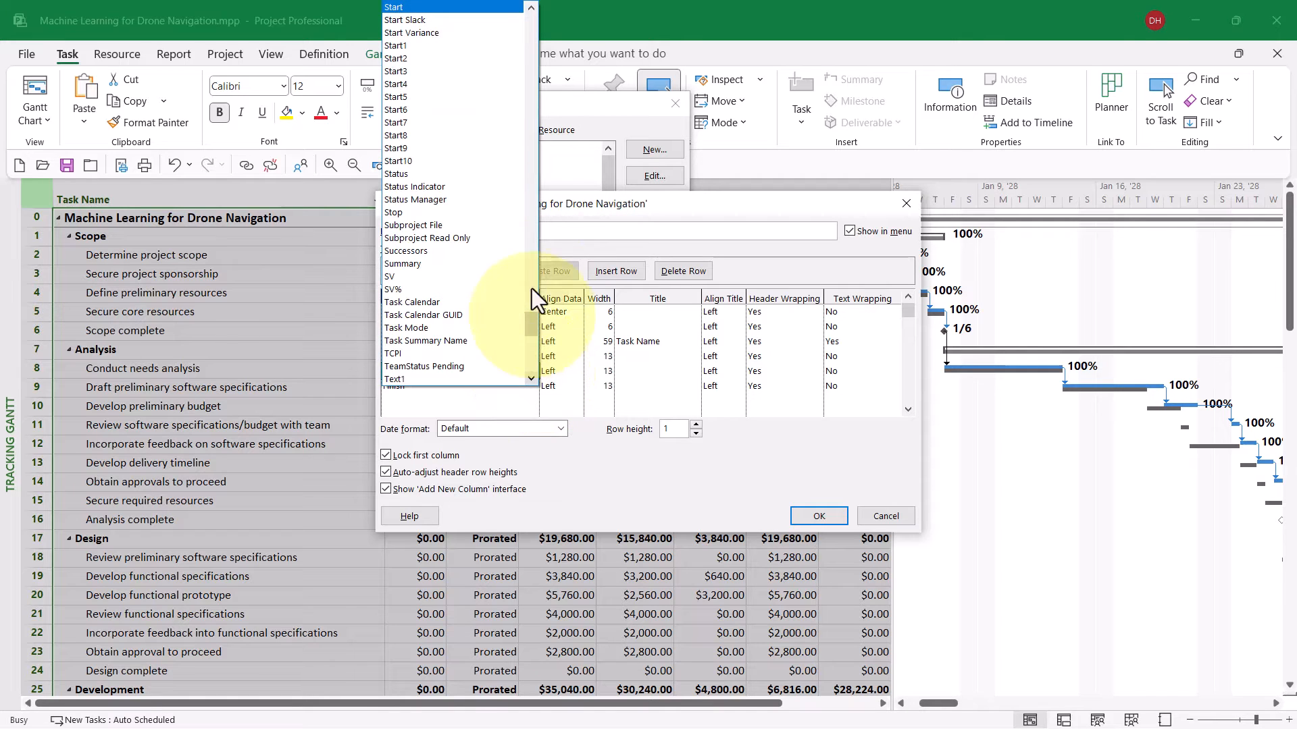
{"action": "left_click", "coordinate": [441, 38]}
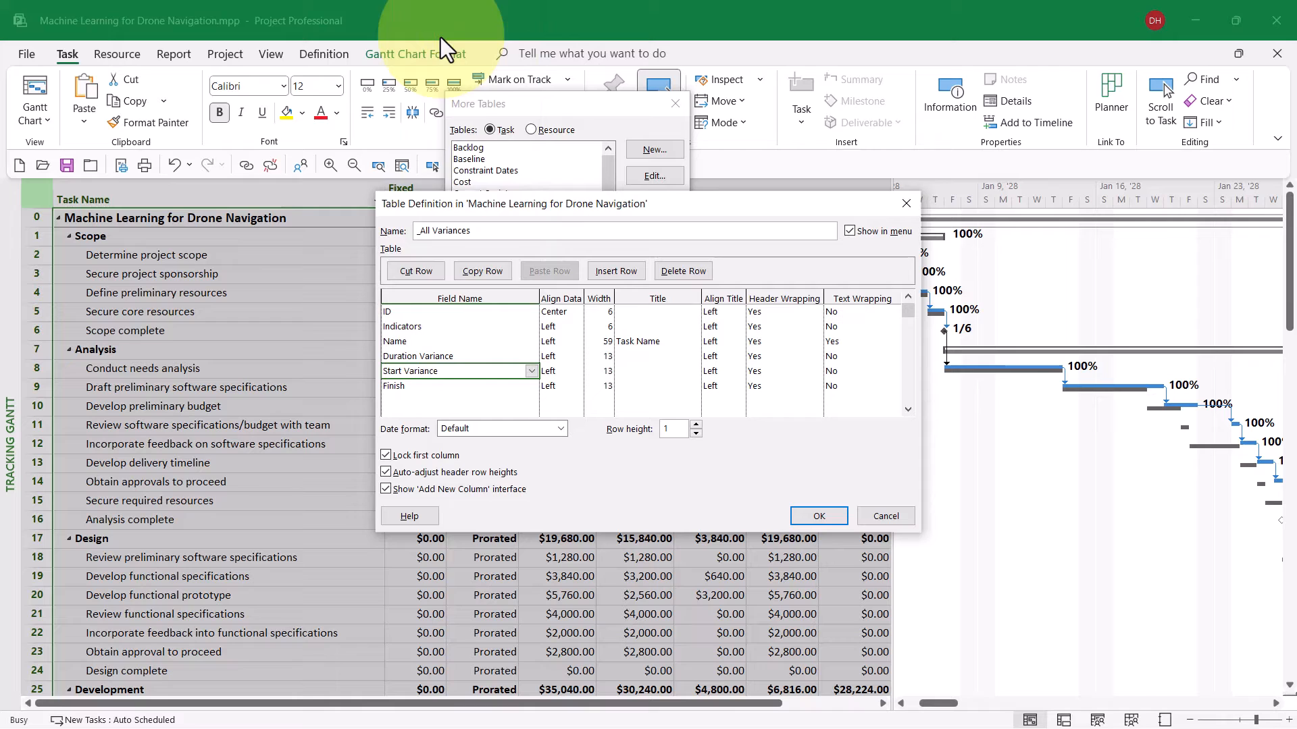
{"action": "left_click", "coordinate": [443, 386]}
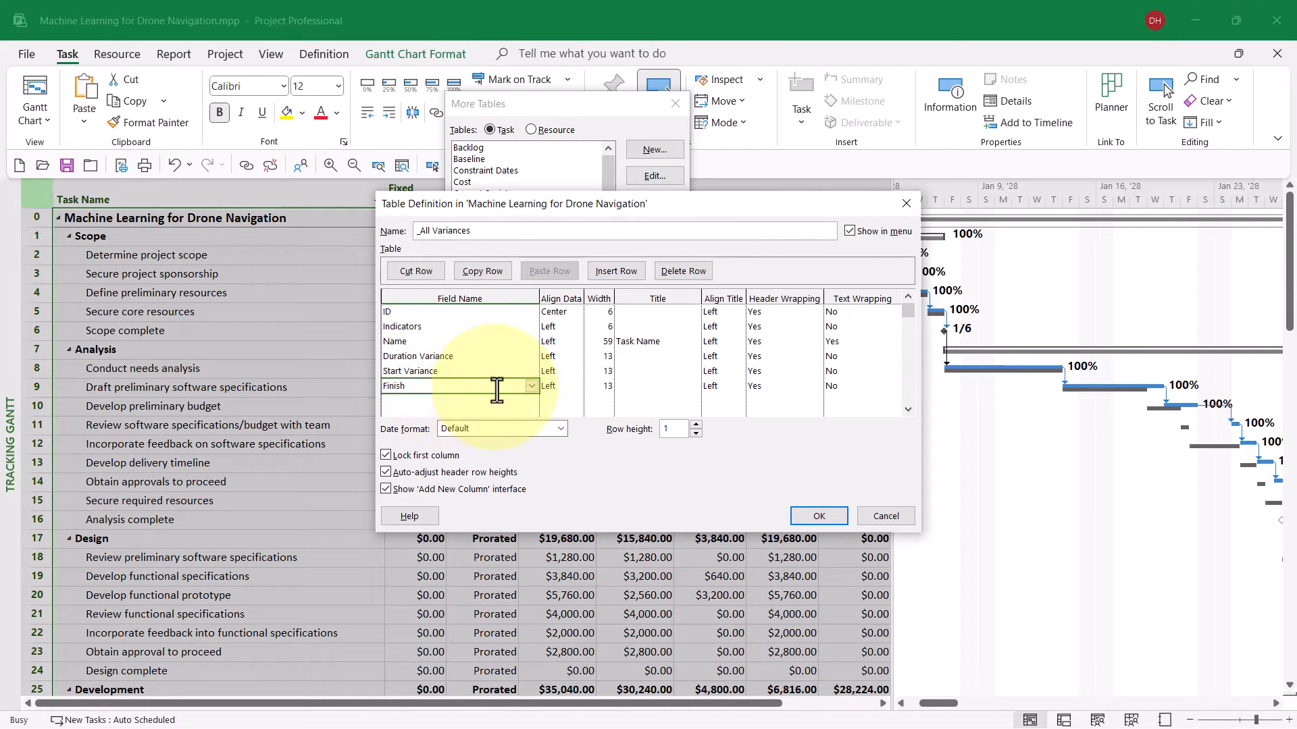
{"action": "left_click", "coordinate": [529, 391]}
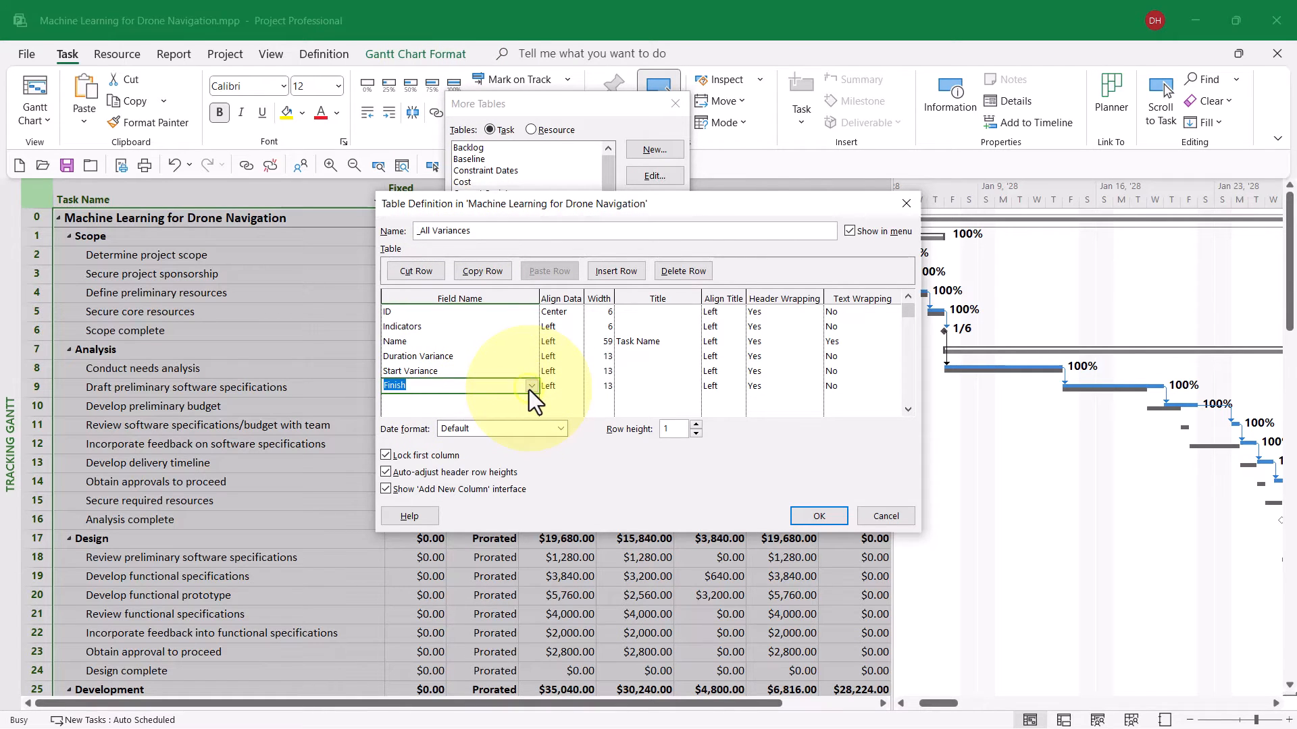
{"action": "left_click", "coordinate": [530, 387]}
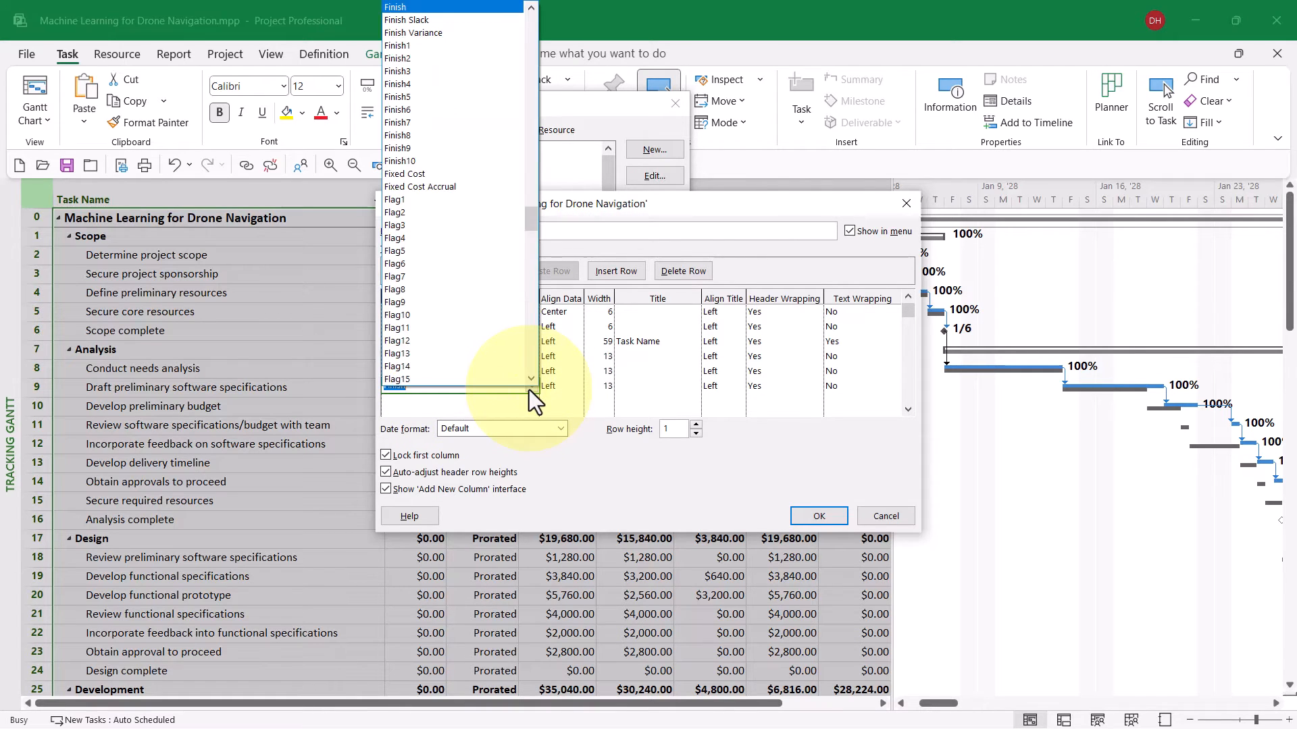
{"action": "left_click", "coordinate": [452, 33]}
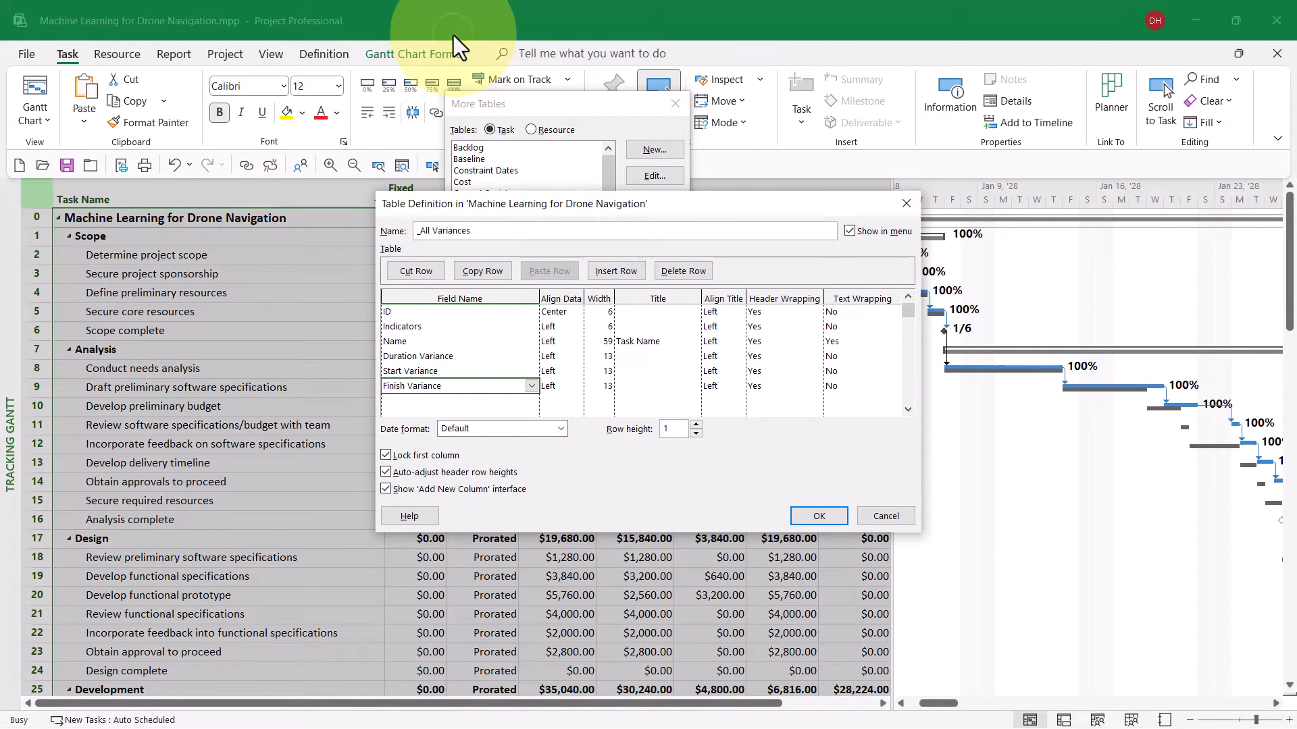
- Add Work Variance and Cost Variance as new rows below Finish Variance in the table definition
{"action": "left_click", "coordinate": [471, 405]}
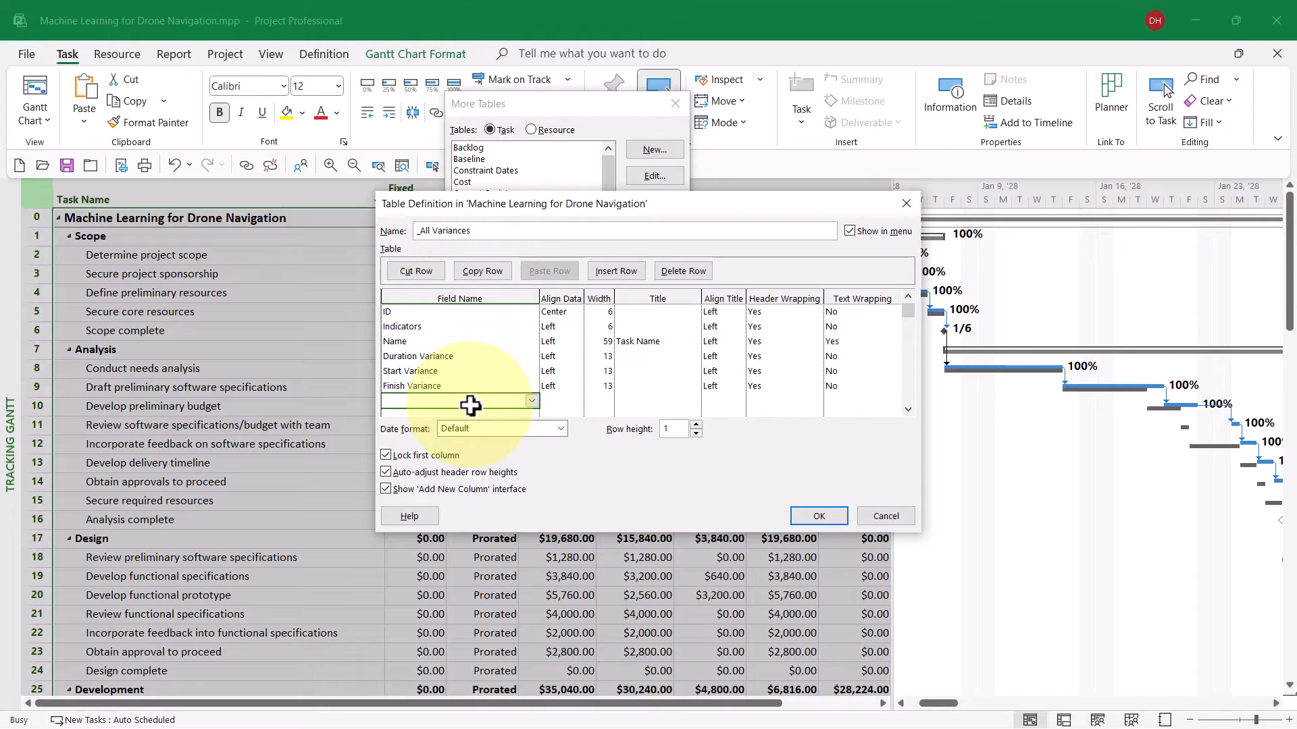
{"action": "left_click", "coordinate": [532, 401]}
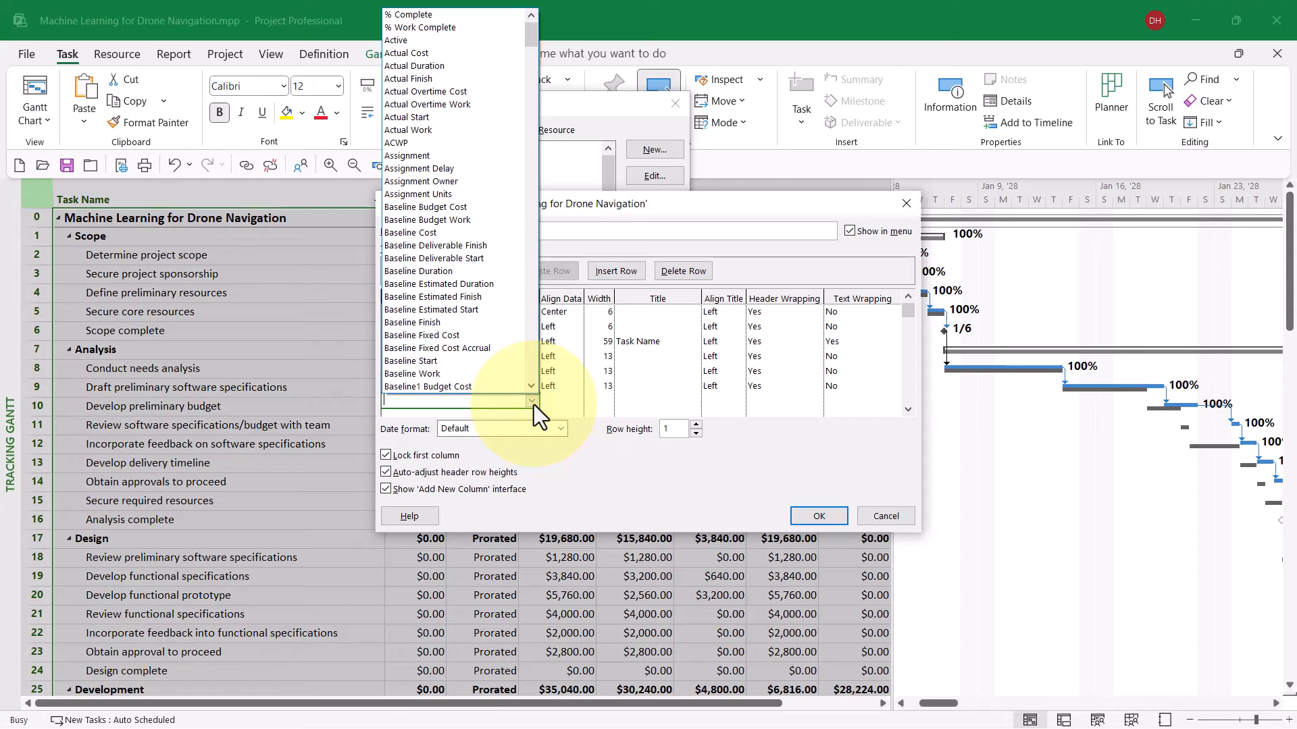
{"action": "type", "text": "Warning"}
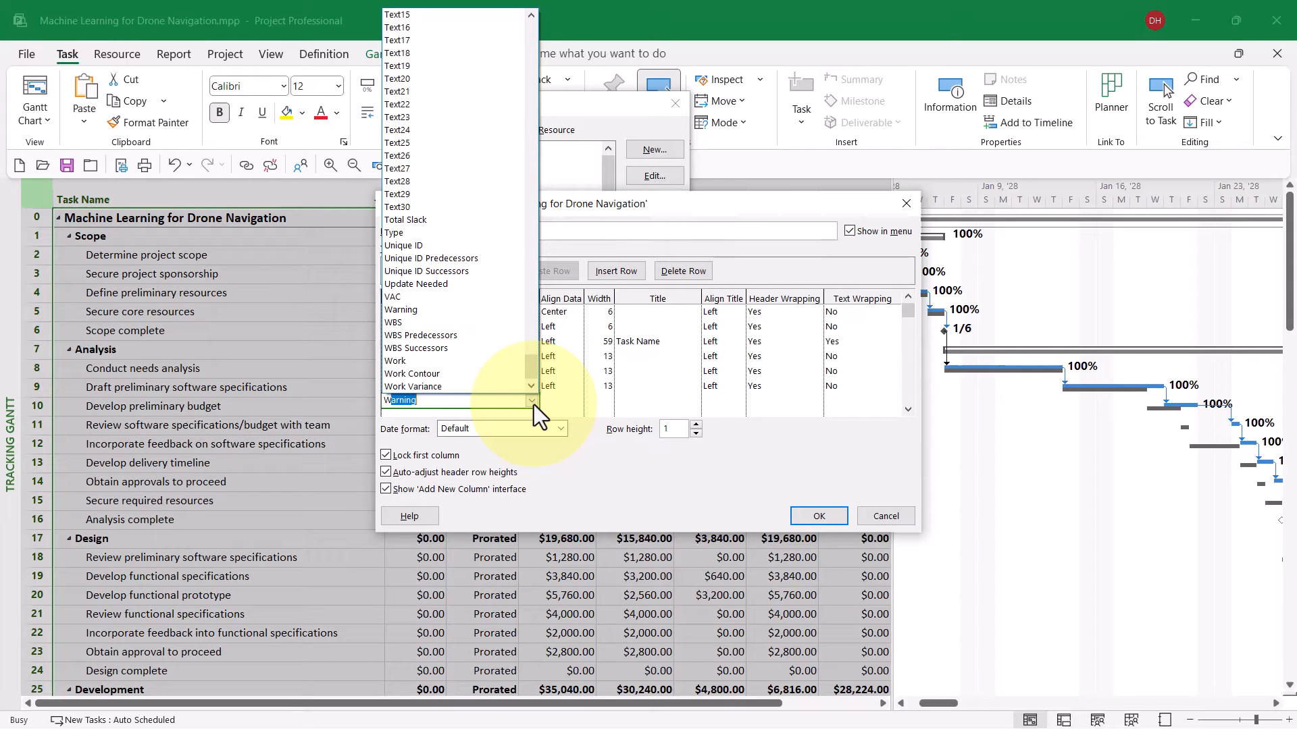
{"action": "left_click", "coordinate": [441, 387]}
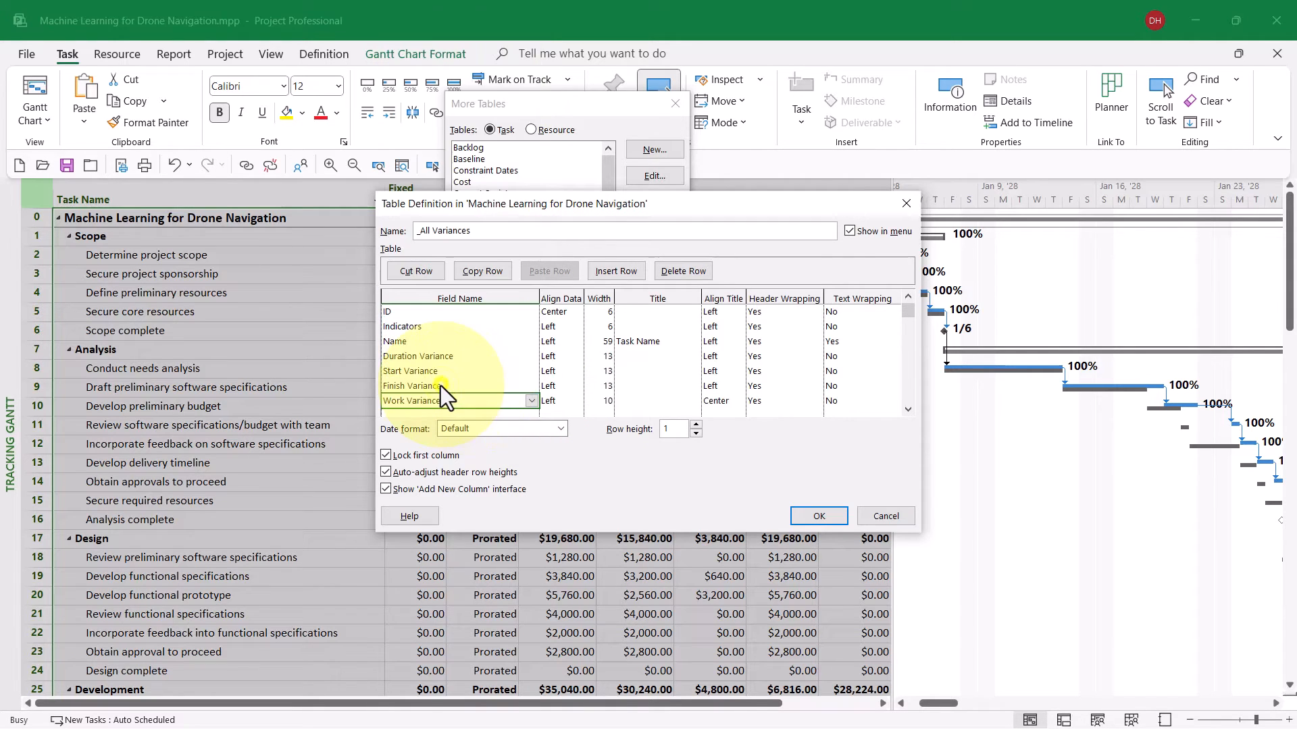
{"action": "left_click", "coordinate": [908, 409]}
{"action": "left_click", "coordinate": [525, 401]}
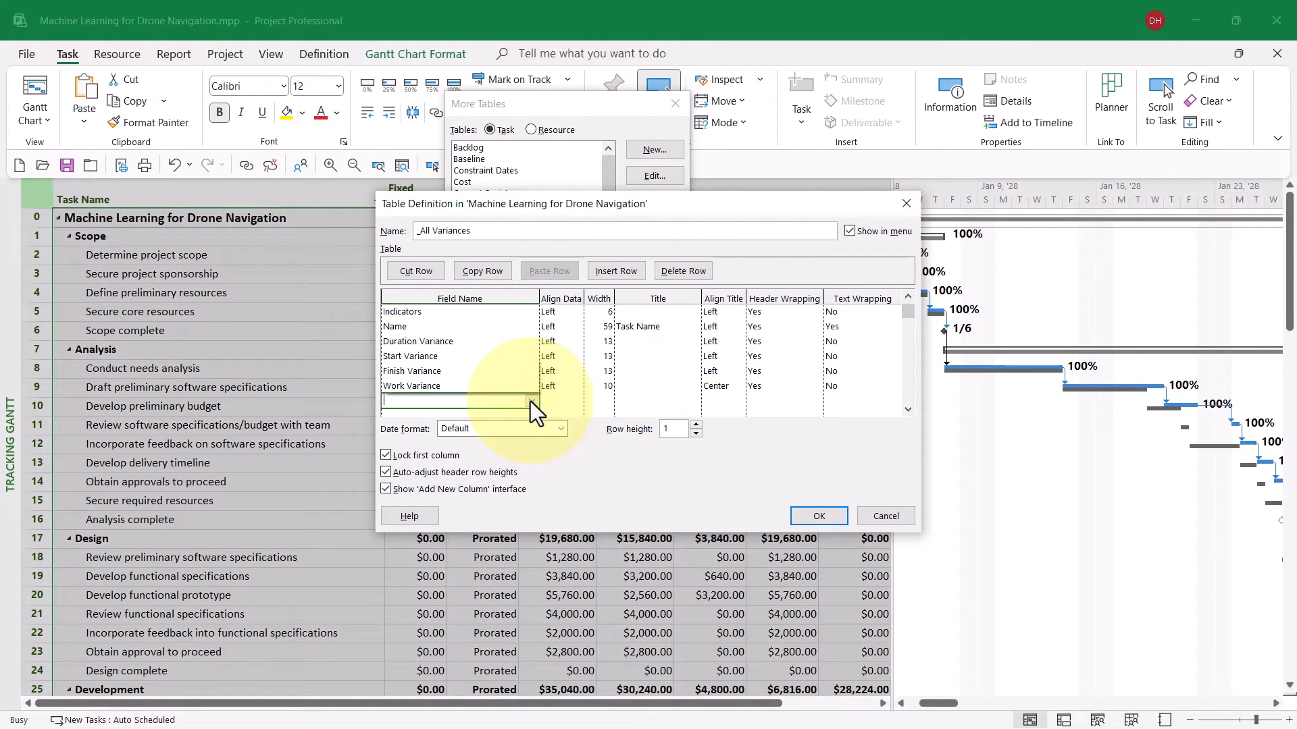
{"action": "left_click", "coordinate": [530, 401]}
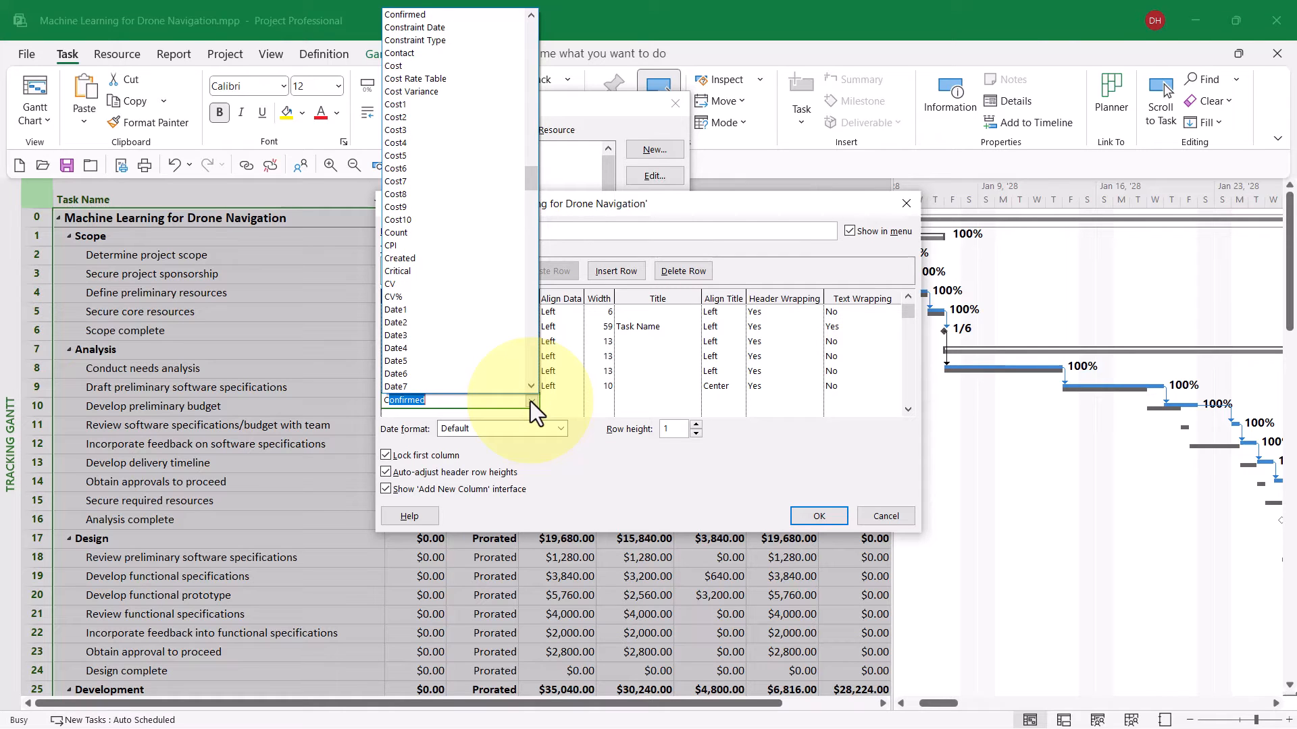
{"action": "left_click", "coordinate": [416, 93]}
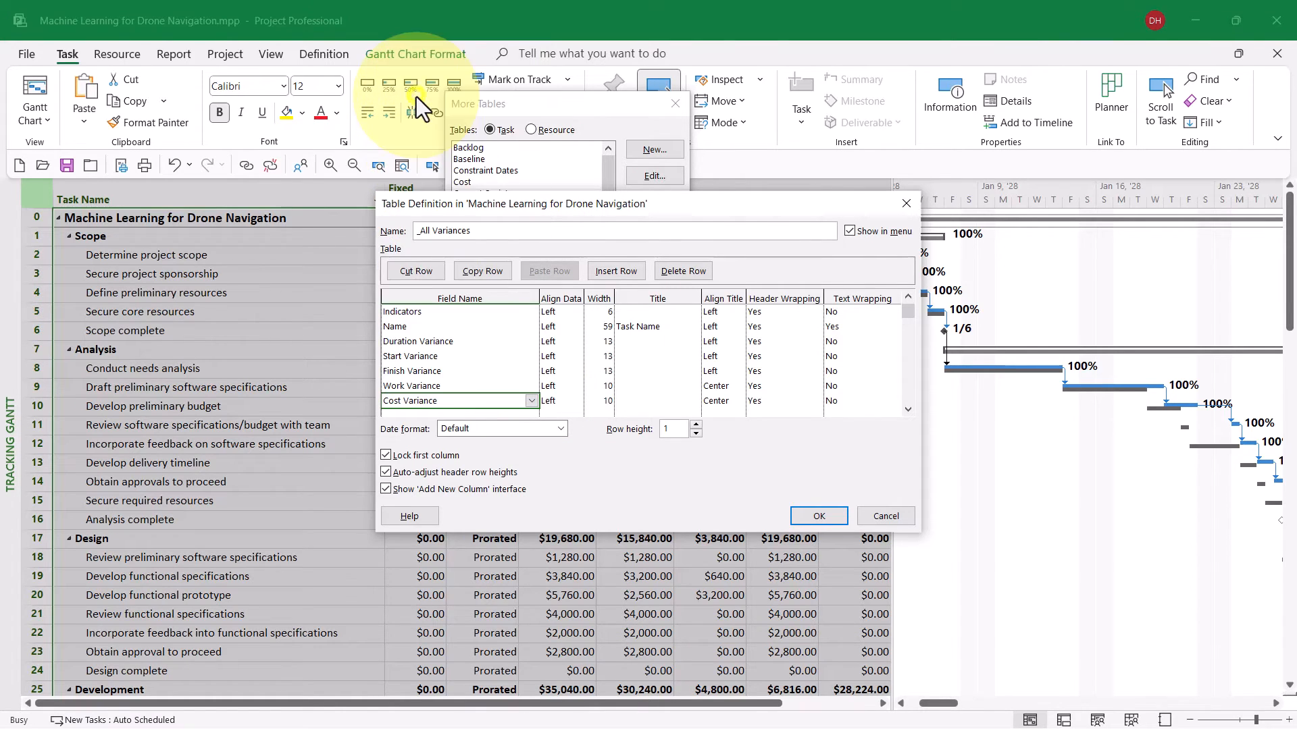
- Set the column width of the Work Variance and Cost Variance rows to 13
{"action": "left_click", "coordinate": [607, 385]}
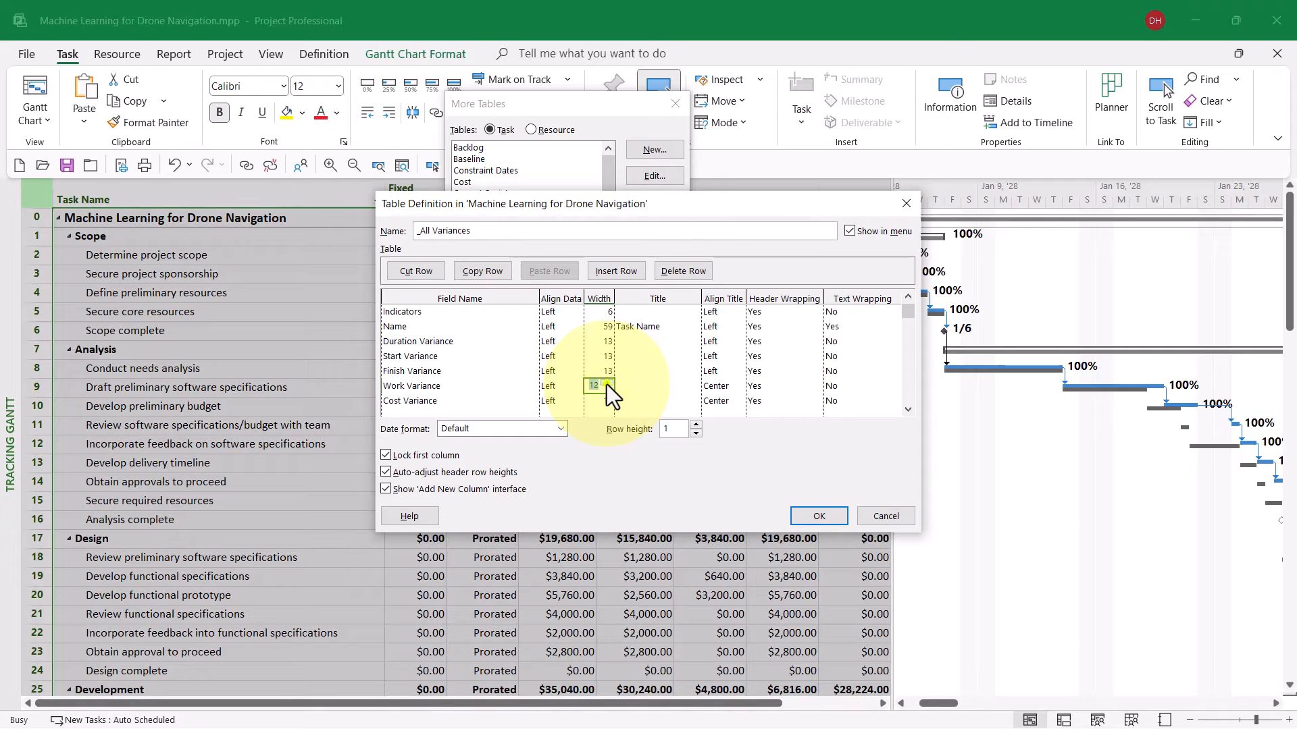
{"action": "left_click", "coordinate": [607, 383]}
{"action": "left_click", "coordinate": [608, 401]}
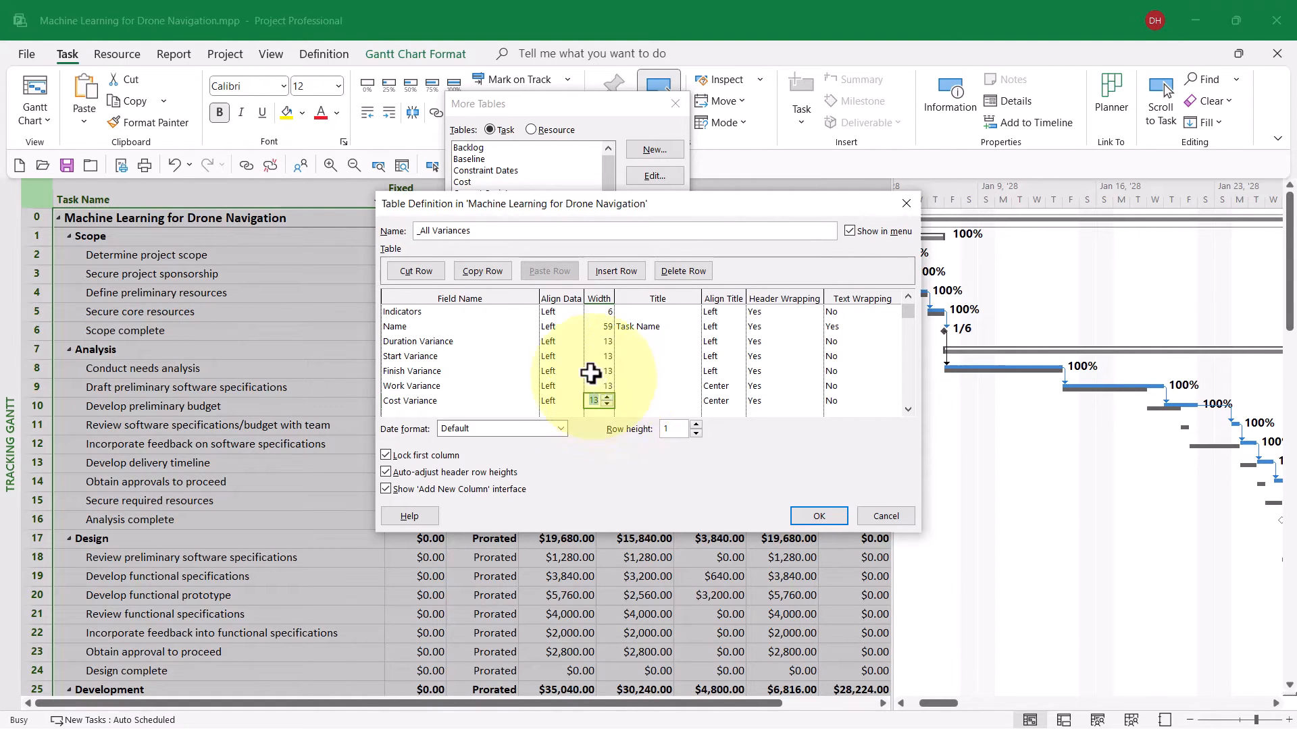
- Set the data alignment of the Duration, Start, Finish, Work and Cost Variance rows to Right
{"action": "left_click", "coordinate": [564, 329]}
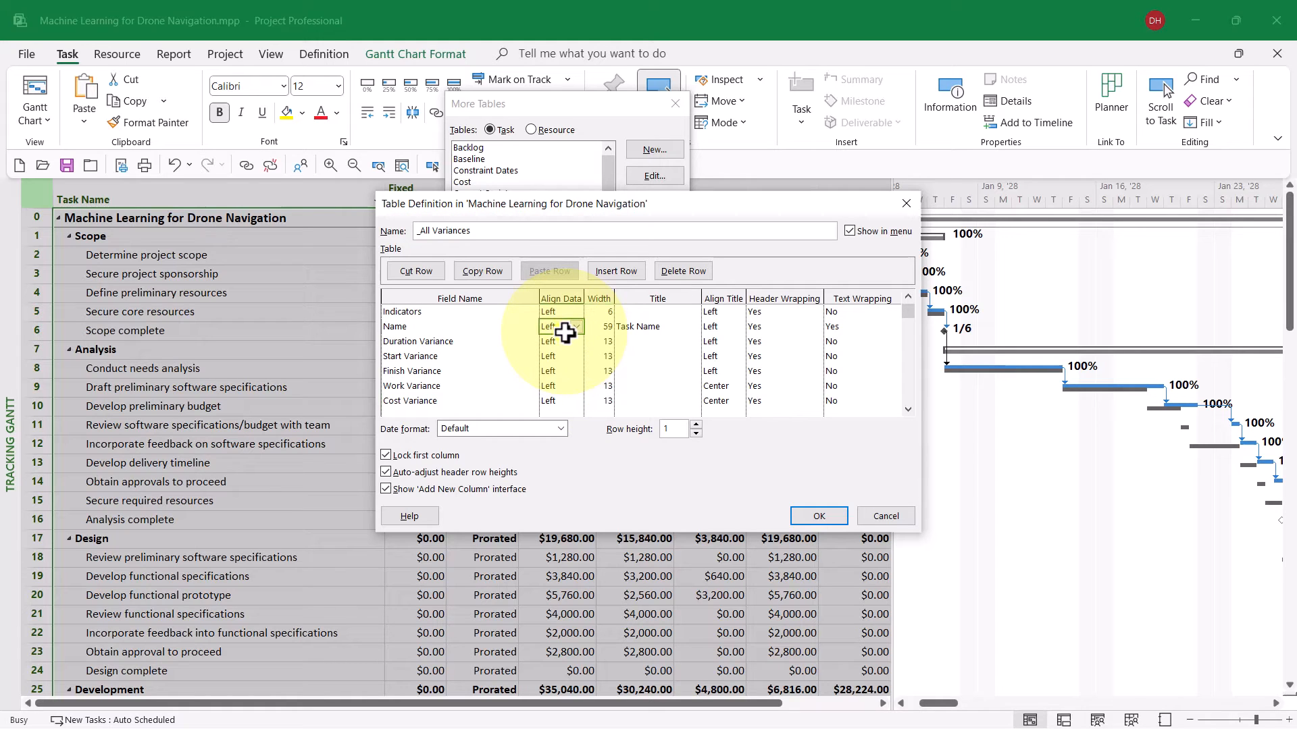
{"action": "left_click", "coordinate": [551, 345]}
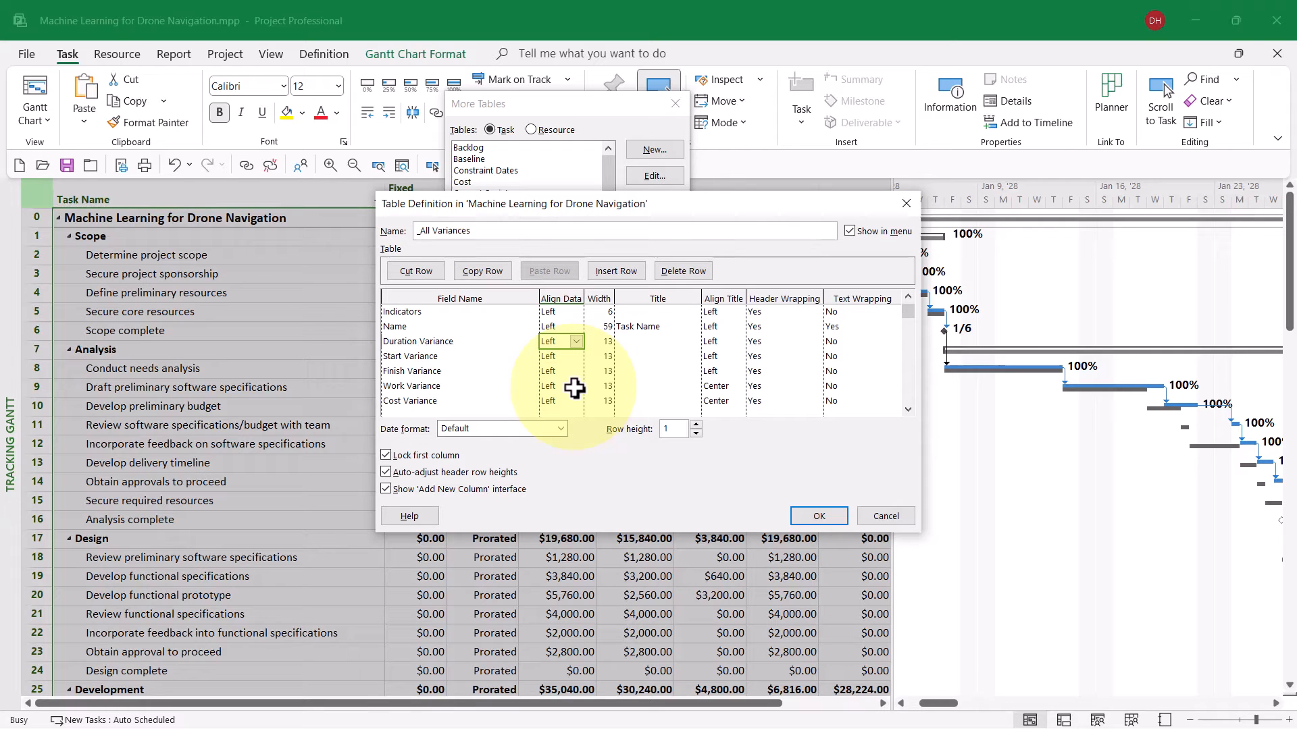
{"action": "left_click", "coordinate": [578, 340]}
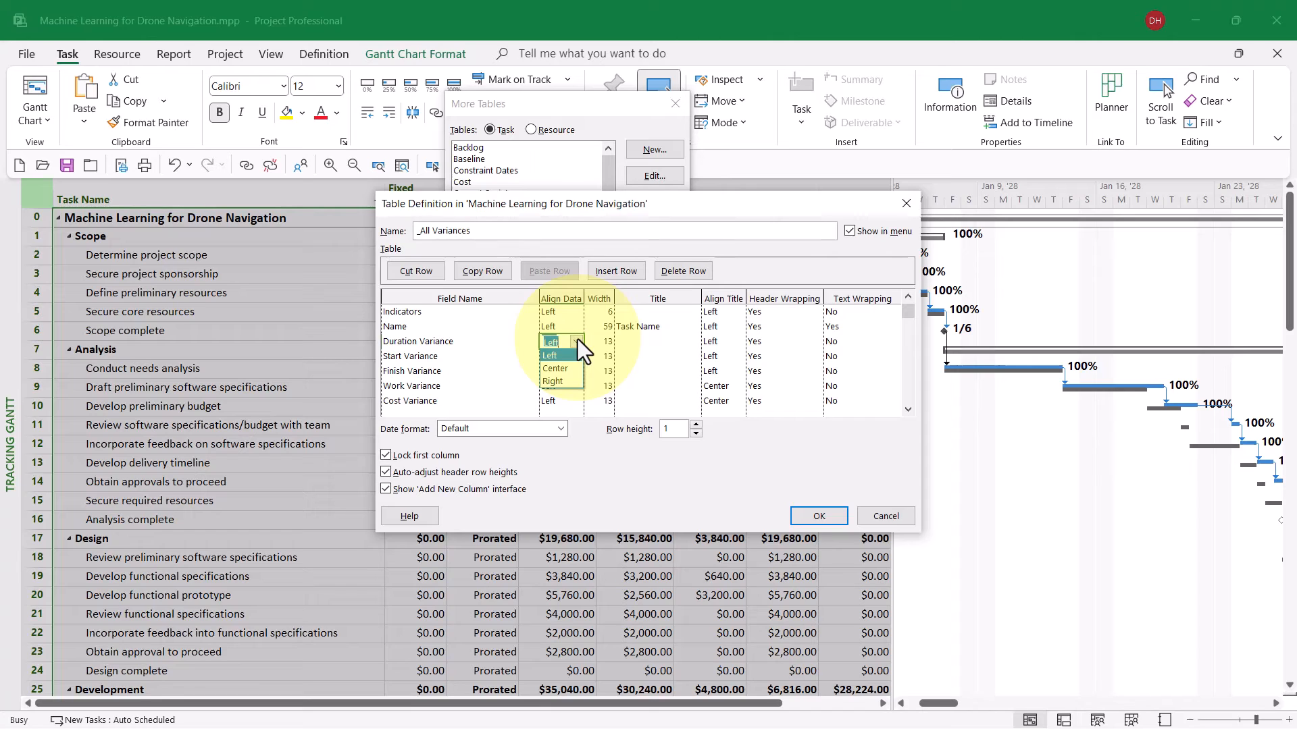
{"action": "left_click", "coordinate": [566, 383]}
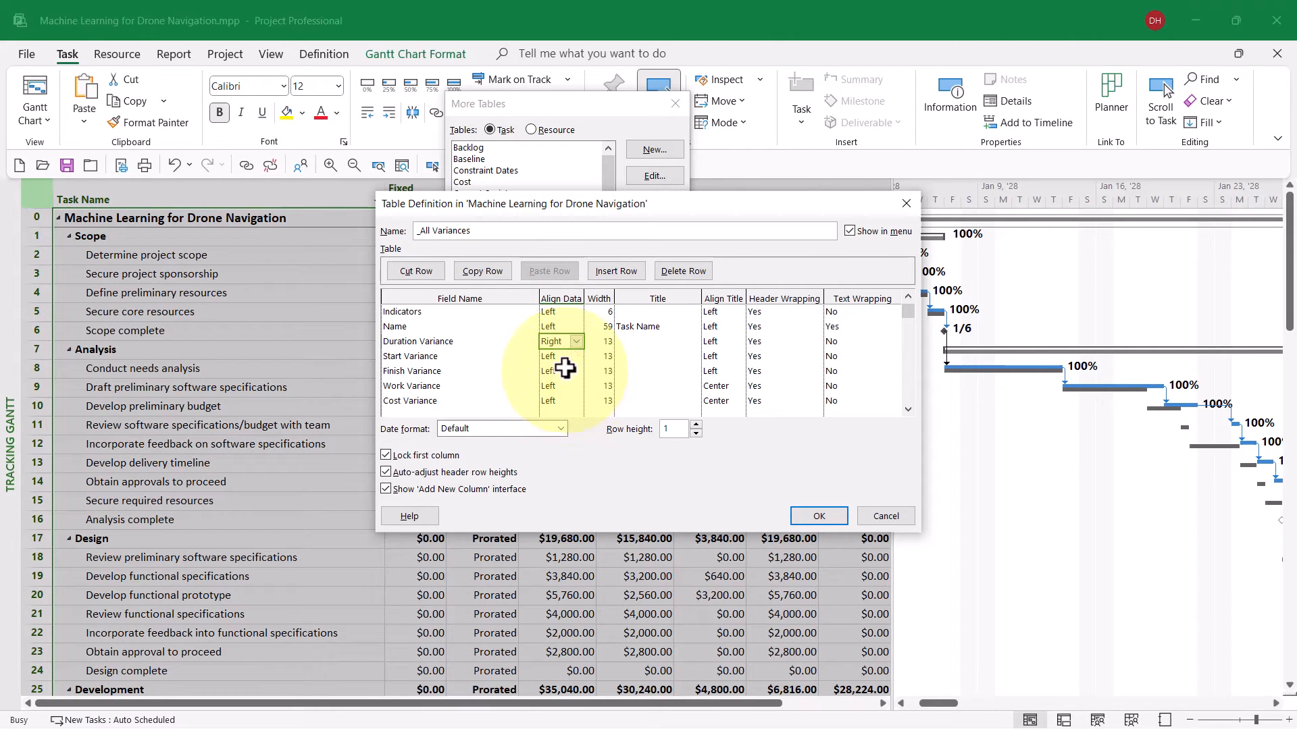
{"action": "left_click", "coordinate": [567, 358]}
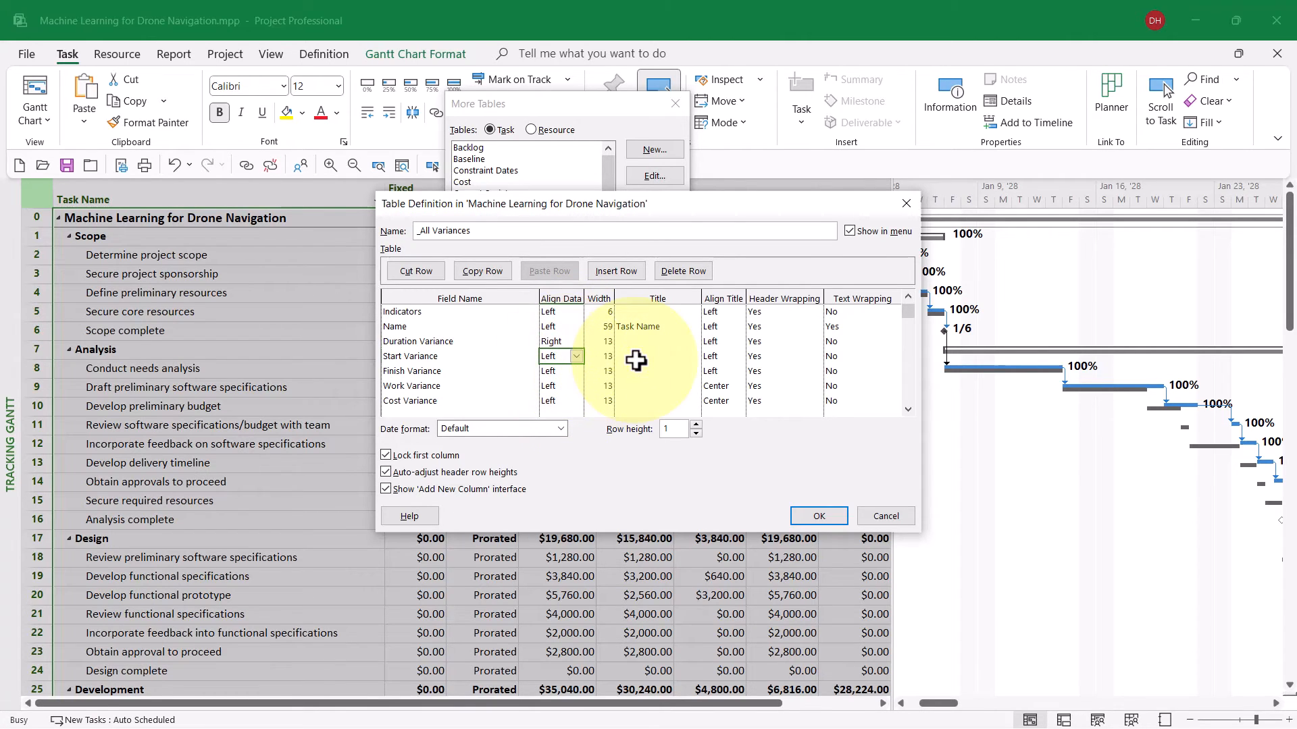
{"action": "type", "text": "r"}
{"action": "key", "text": "Return"}
{"action": "type", "text": "r"}
{"action": "key", "text": "Return"}
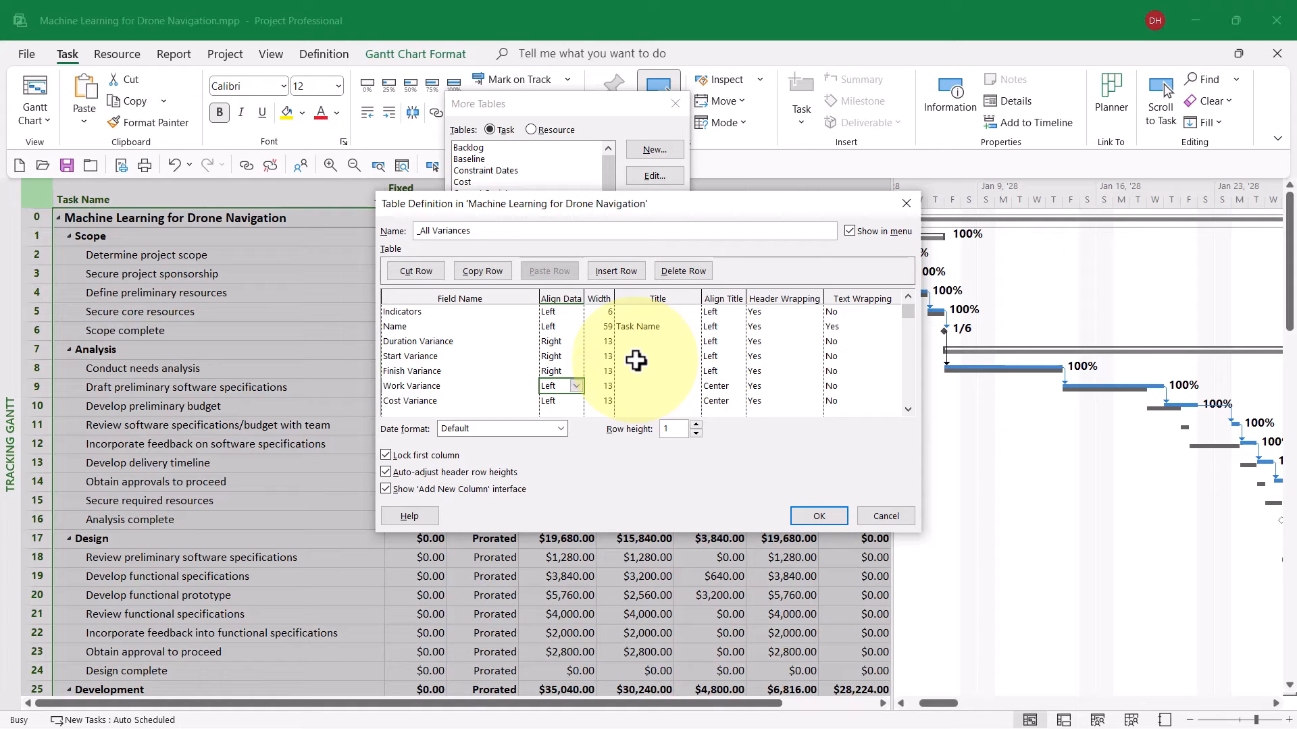
{"action": "type", "text": "r"}
{"action": "key", "text": "Return"}
{"action": "type", "text": "r"}
{"action": "key", "text": "Return"}
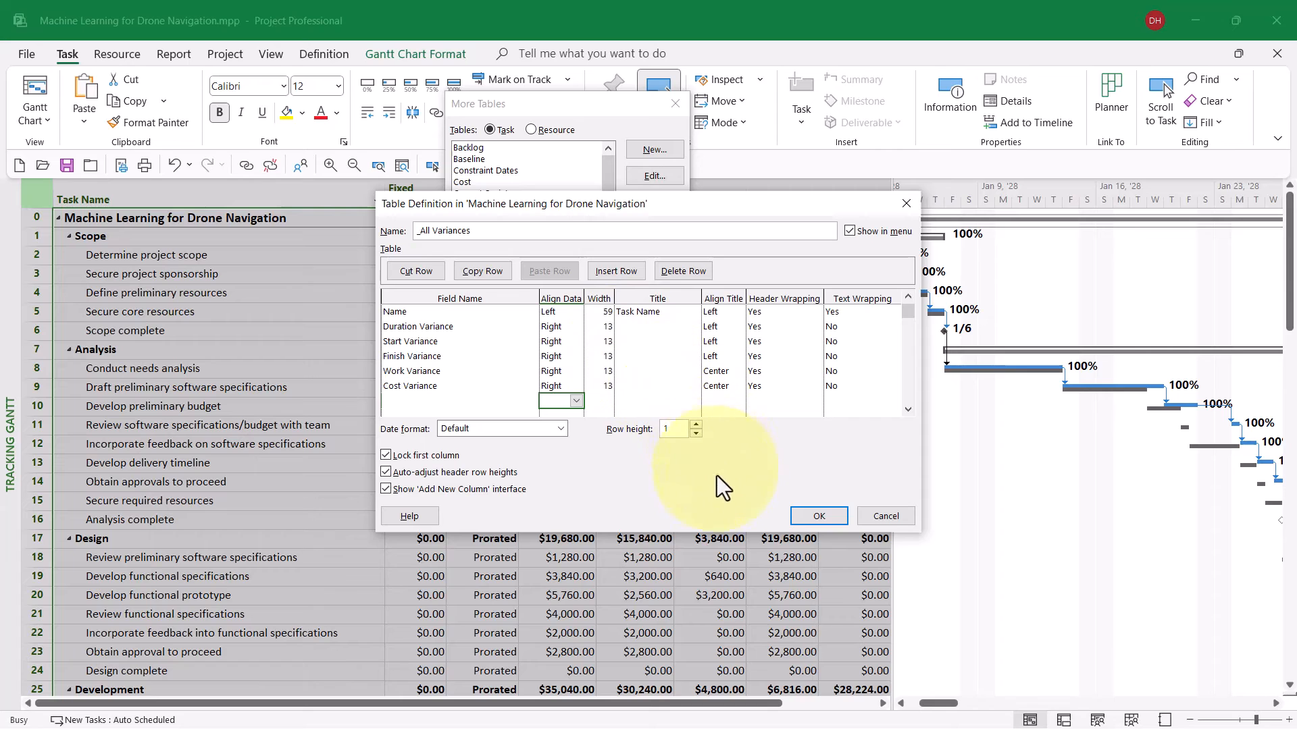
- Save and apply the _All Variances table, and narrow the table area so it ends after the Cost Variance column
{"action": "left_click", "coordinate": [817, 517]}
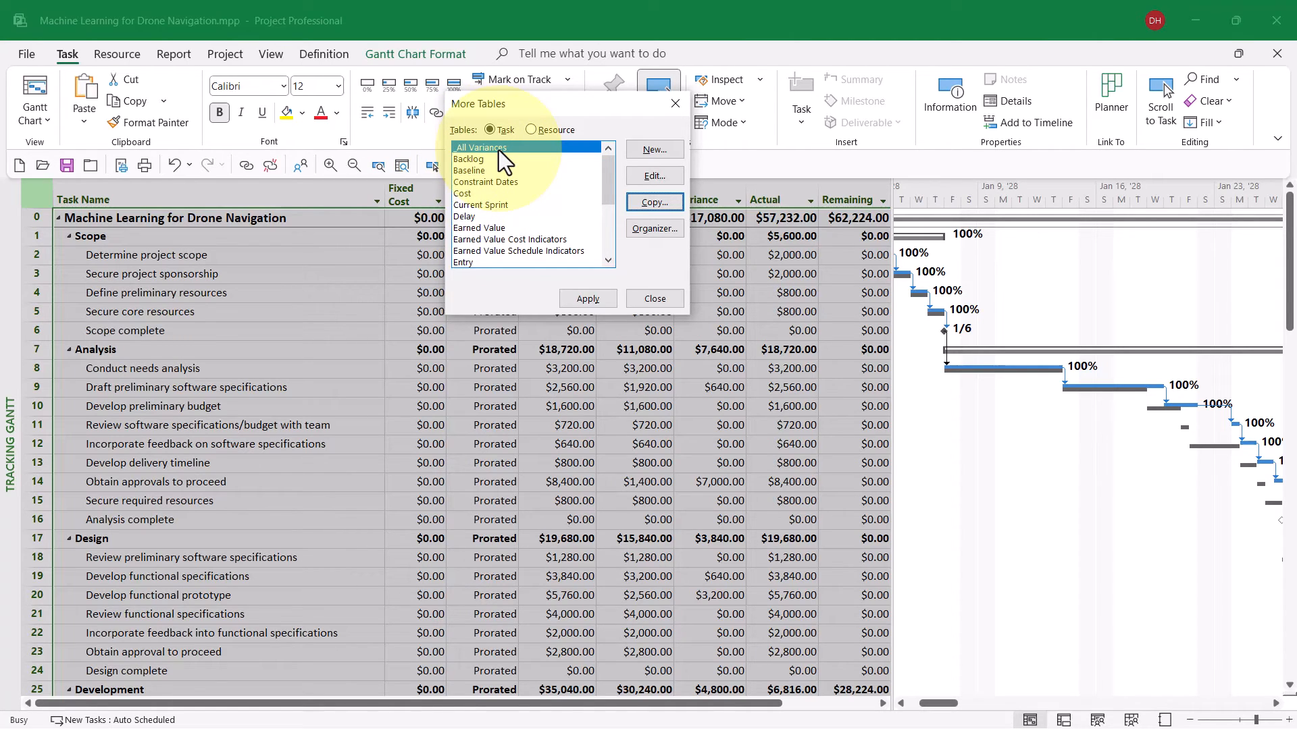
{"action": "left_click", "coordinate": [589, 299]}
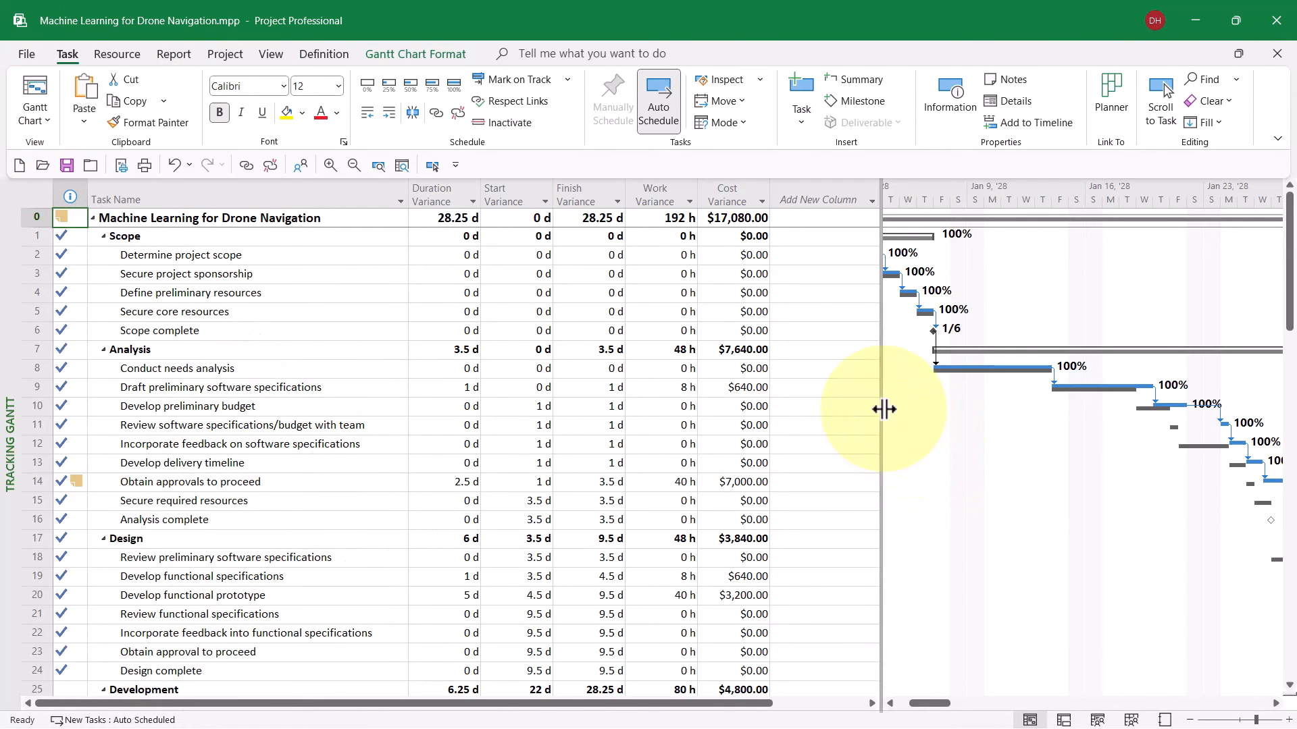
{"action": "left_click_drag", "start_coordinate": [882, 411], "coordinate": [775, 417]}
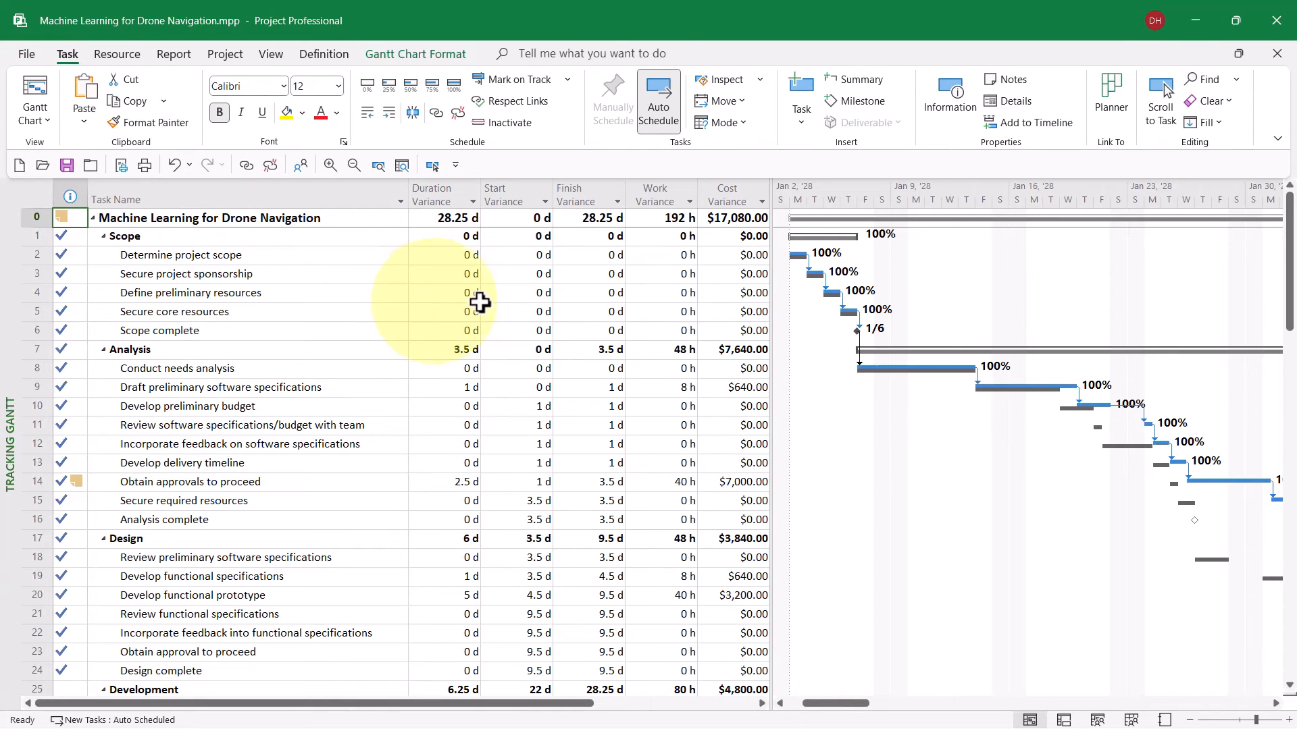
- Check the start, finish, work and cost variances of the project summary task
{"action": "left_click", "coordinate": [512, 217]}
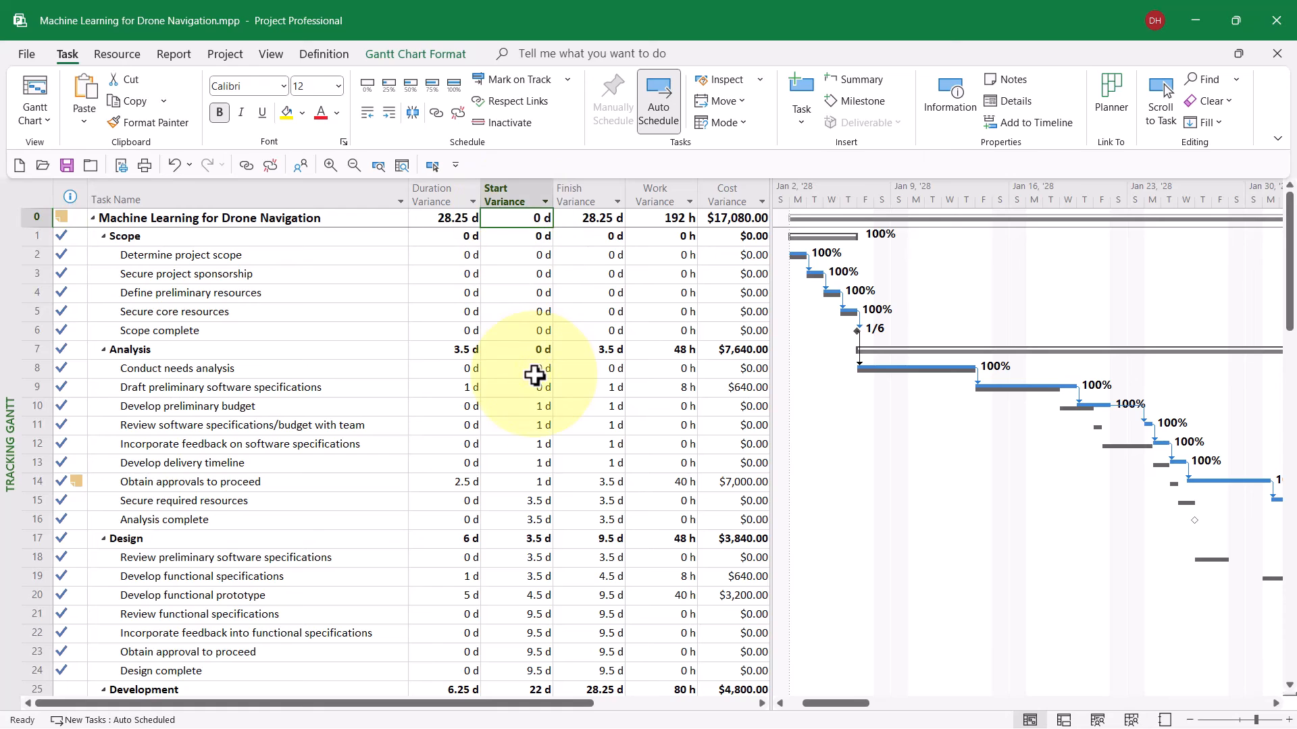
{"action": "left_click", "coordinate": [587, 219]}
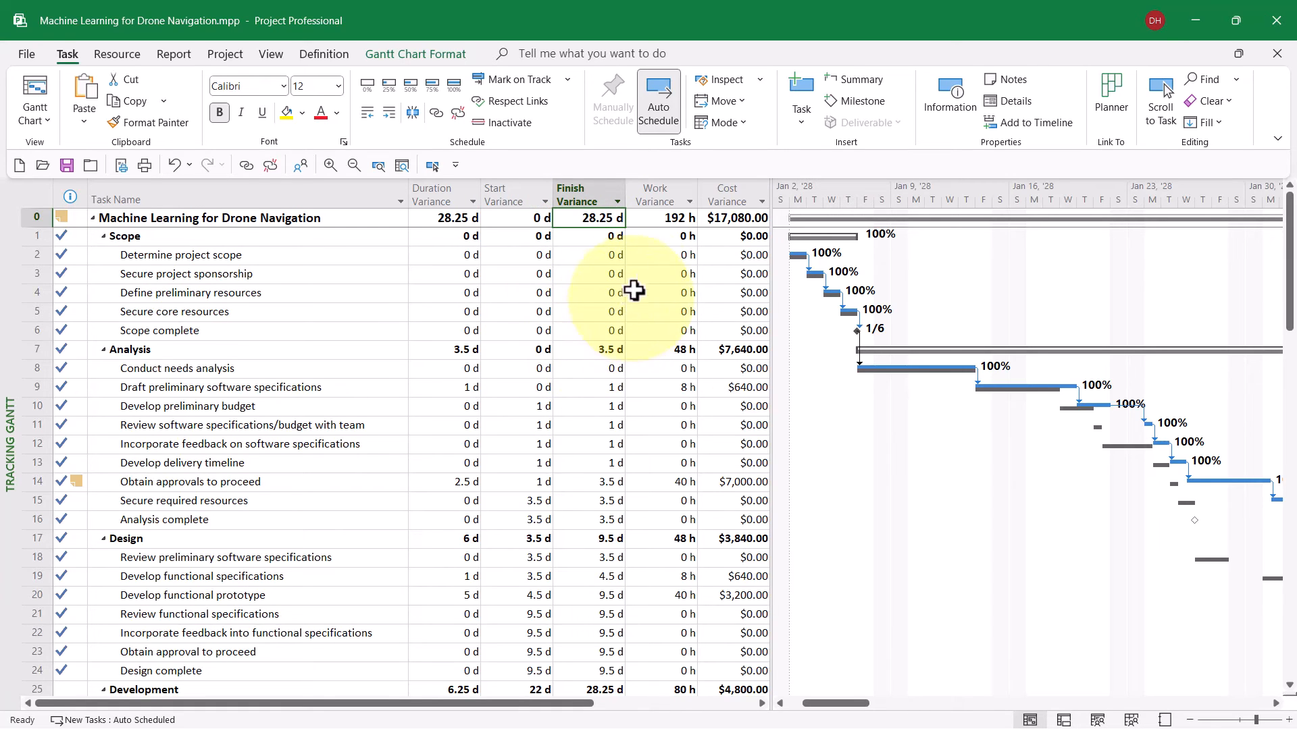
{"action": "left_click", "coordinate": [654, 219]}
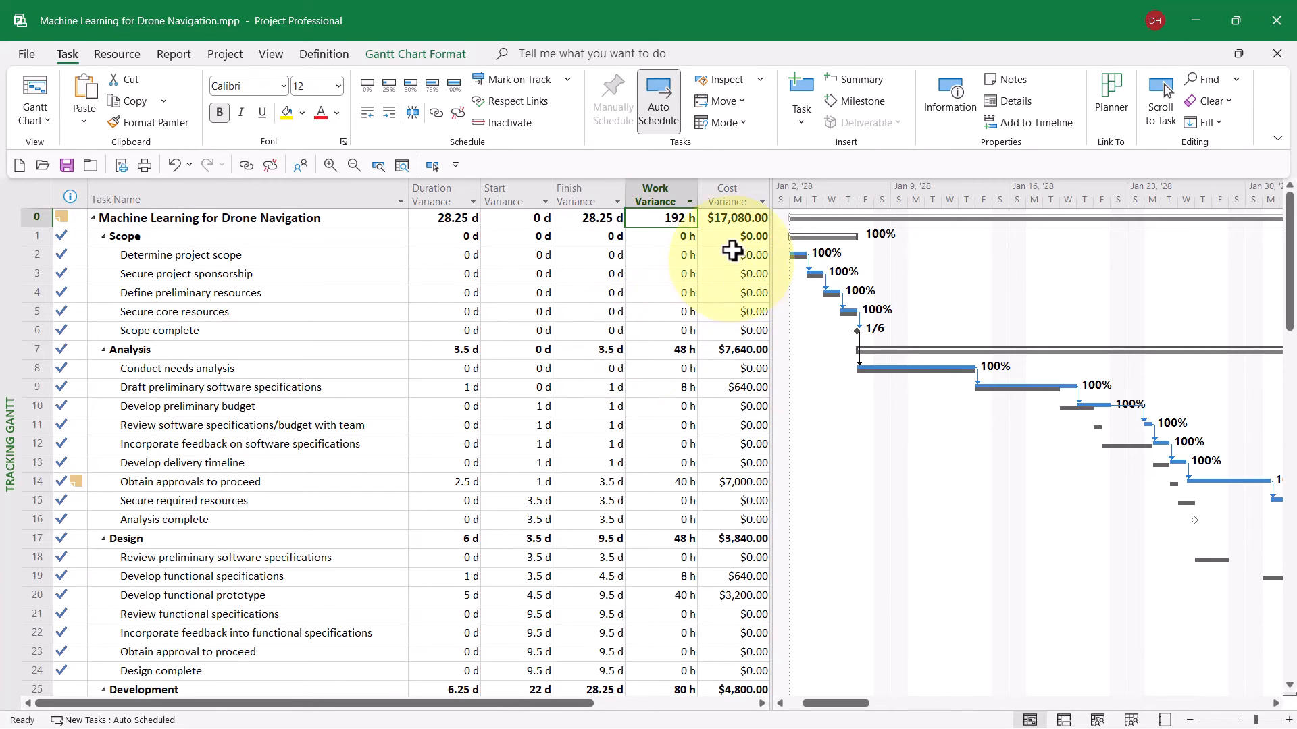
{"action": "left_click", "coordinate": [735, 217]}
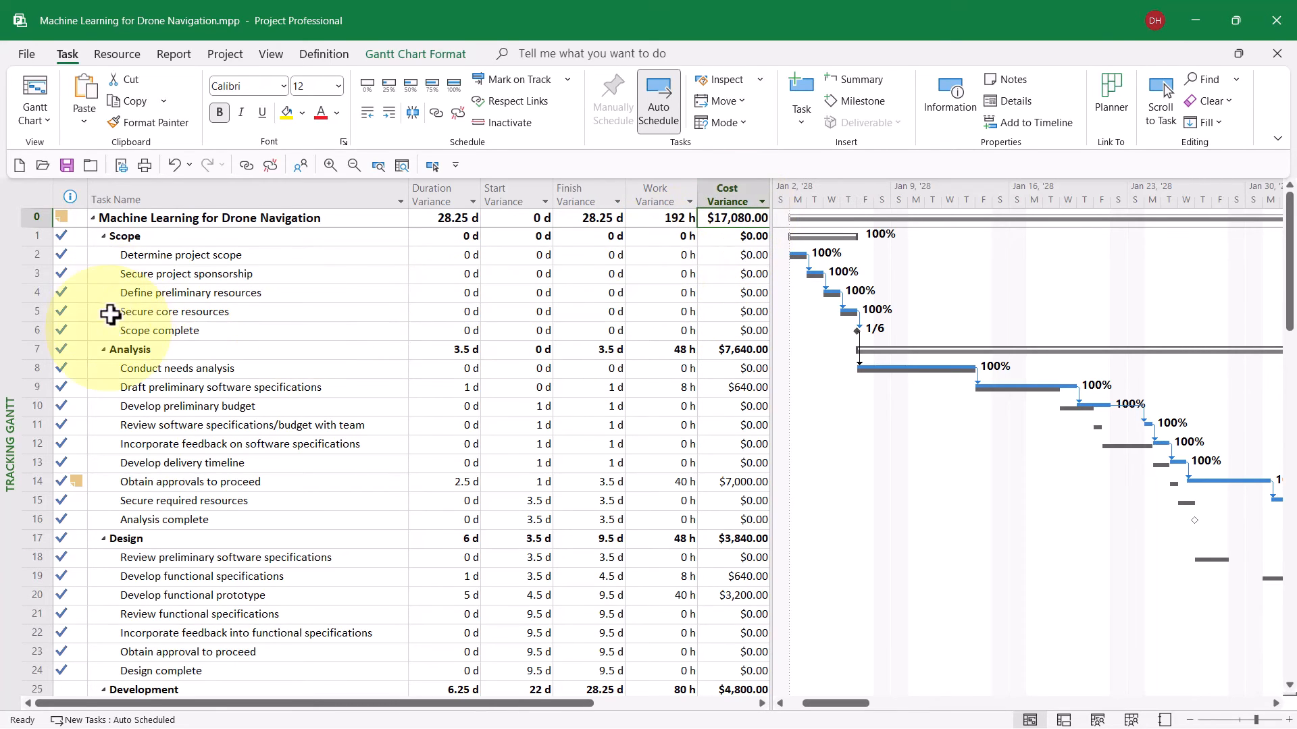